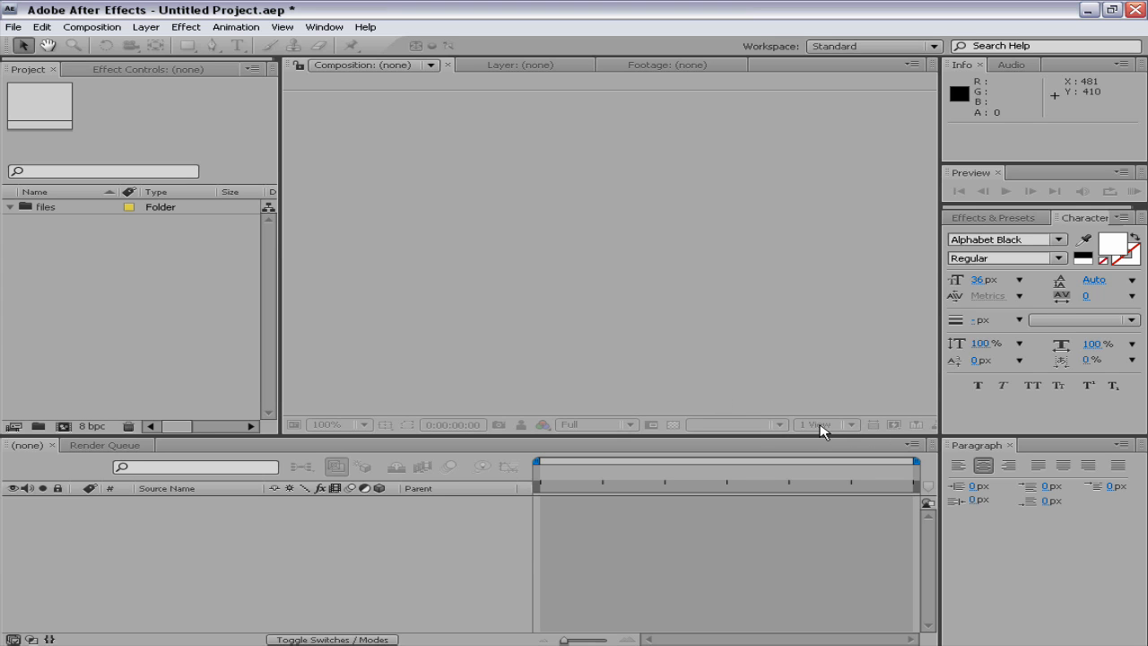
Close the Paragraph panel and create a 10-second NTSC DV Widescreen composition named "working comp"
click(1010, 446)
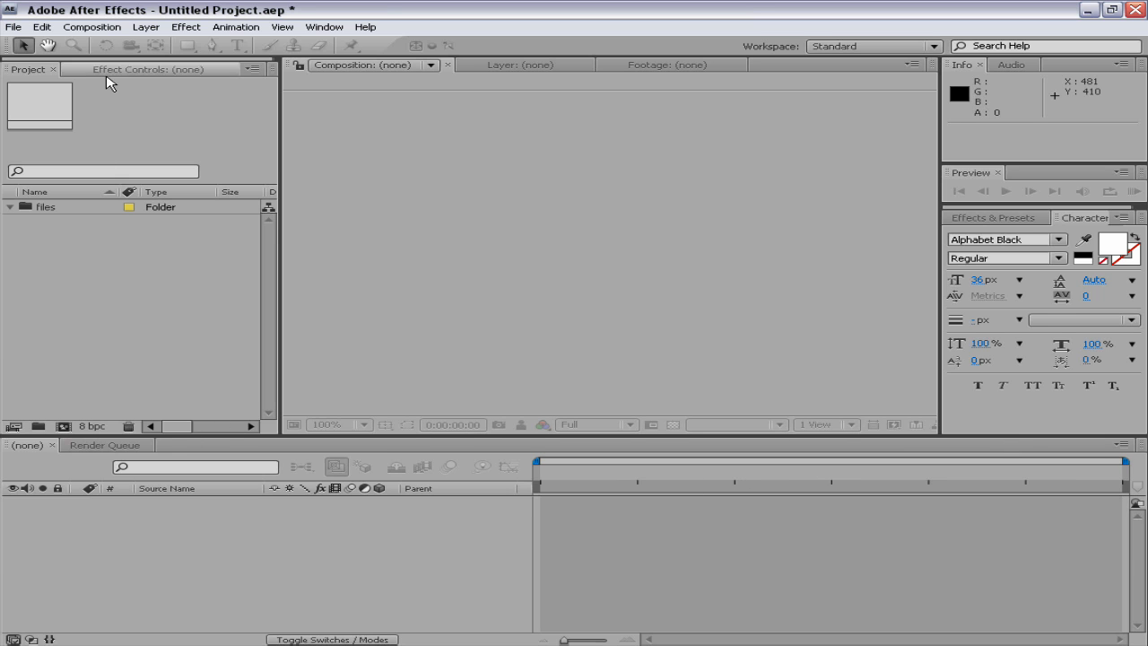
click(113, 29)
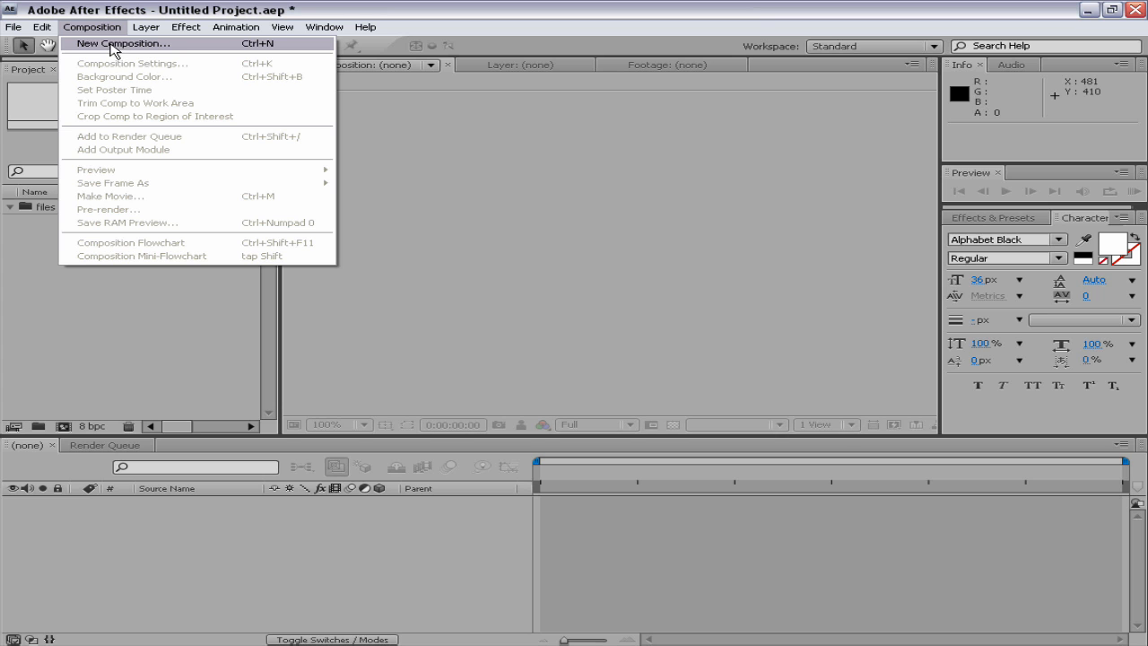
click(135, 50)
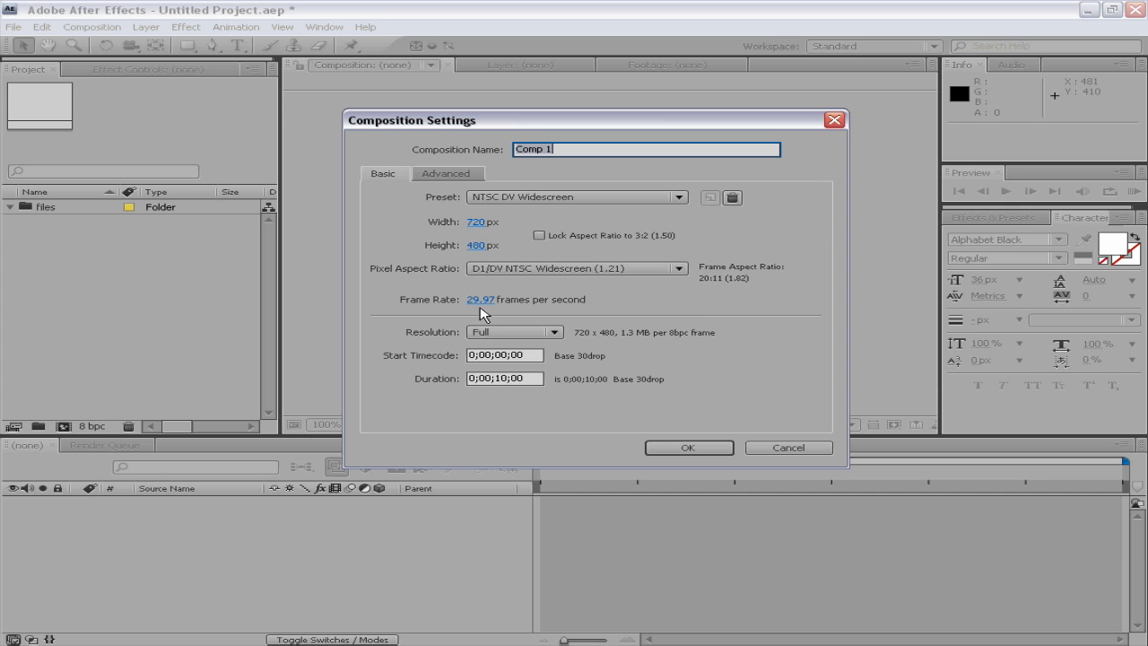
click(506, 371)
click(576, 153)
text(w)
click(687, 448)
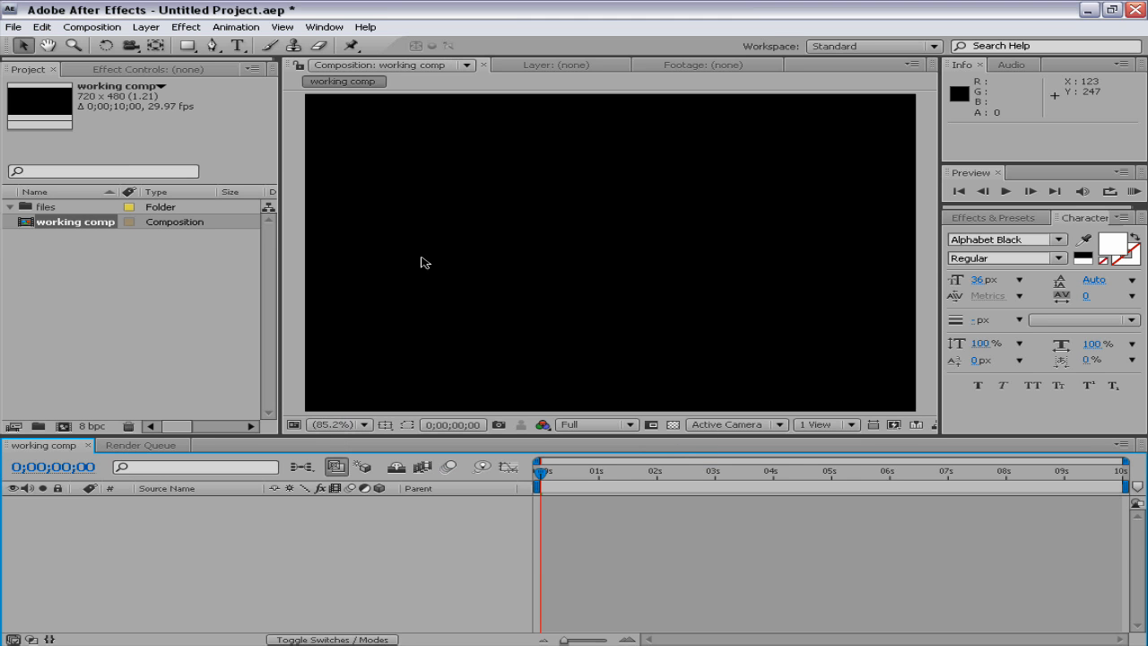
right_click(343, 542)
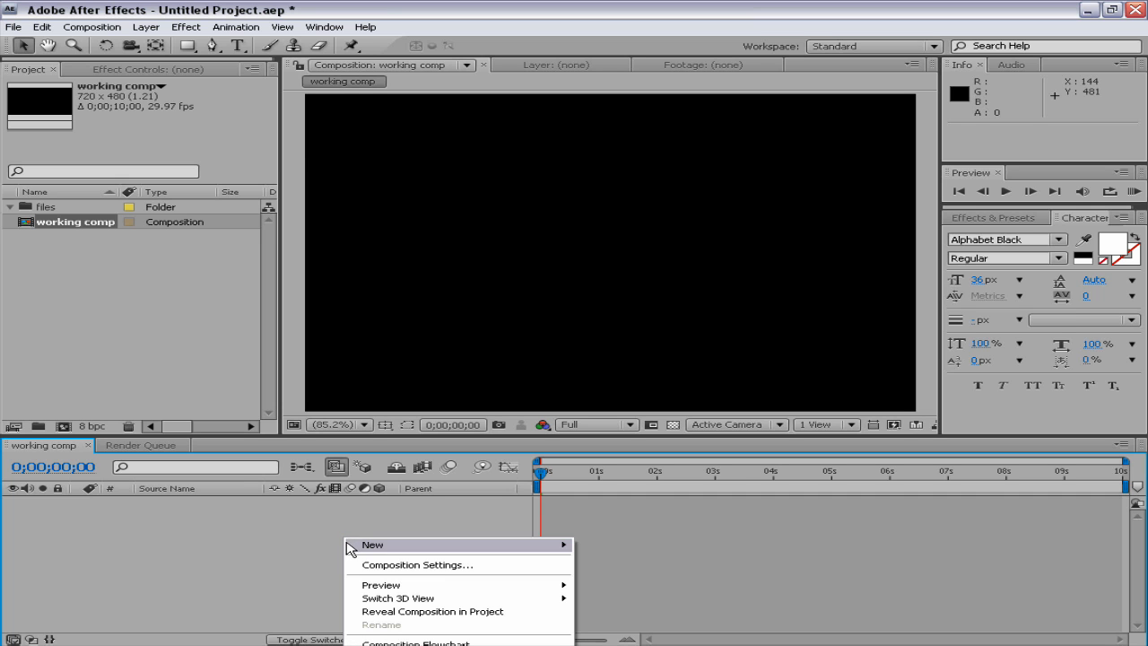
right_click(287, 532)
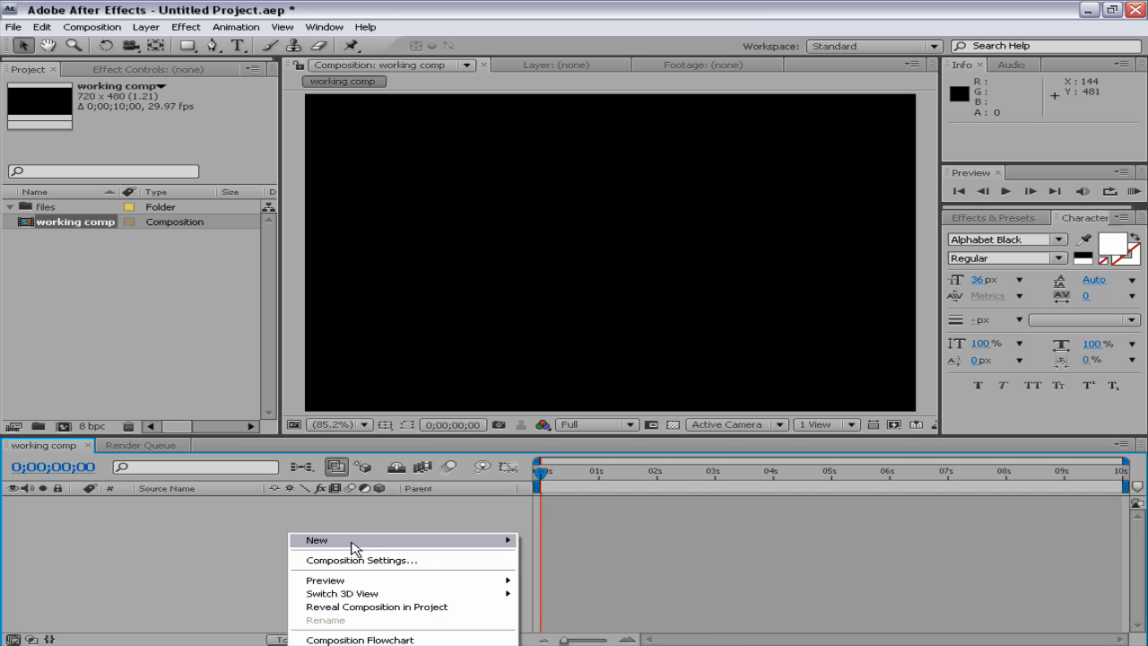
mouse_move(510, 542)
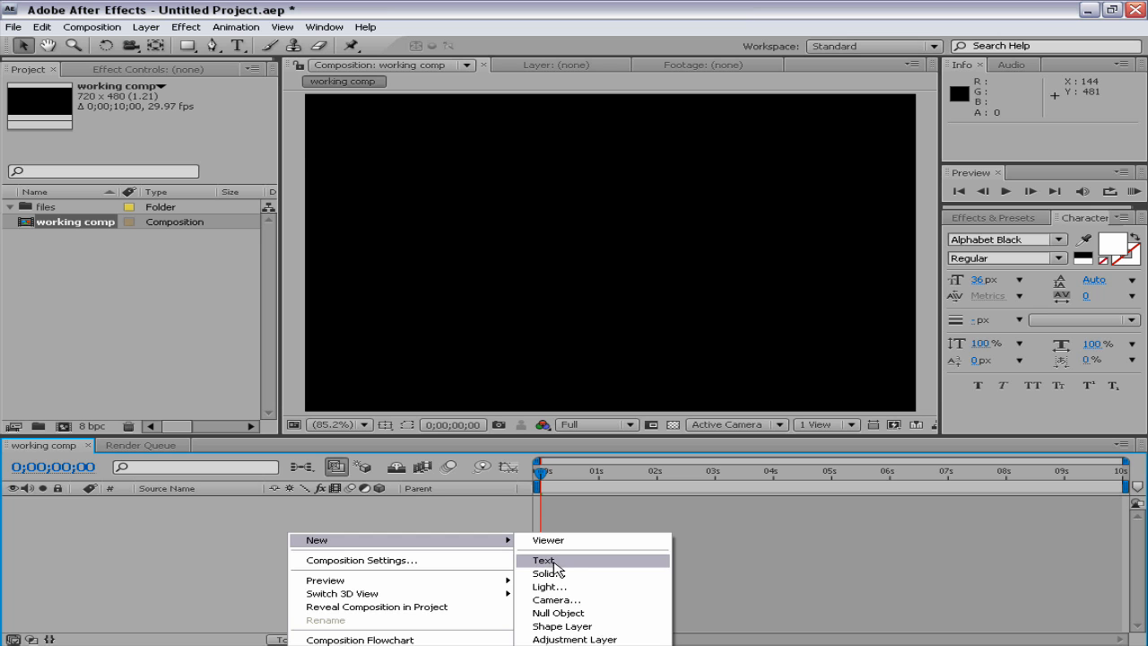
click(224, 6)
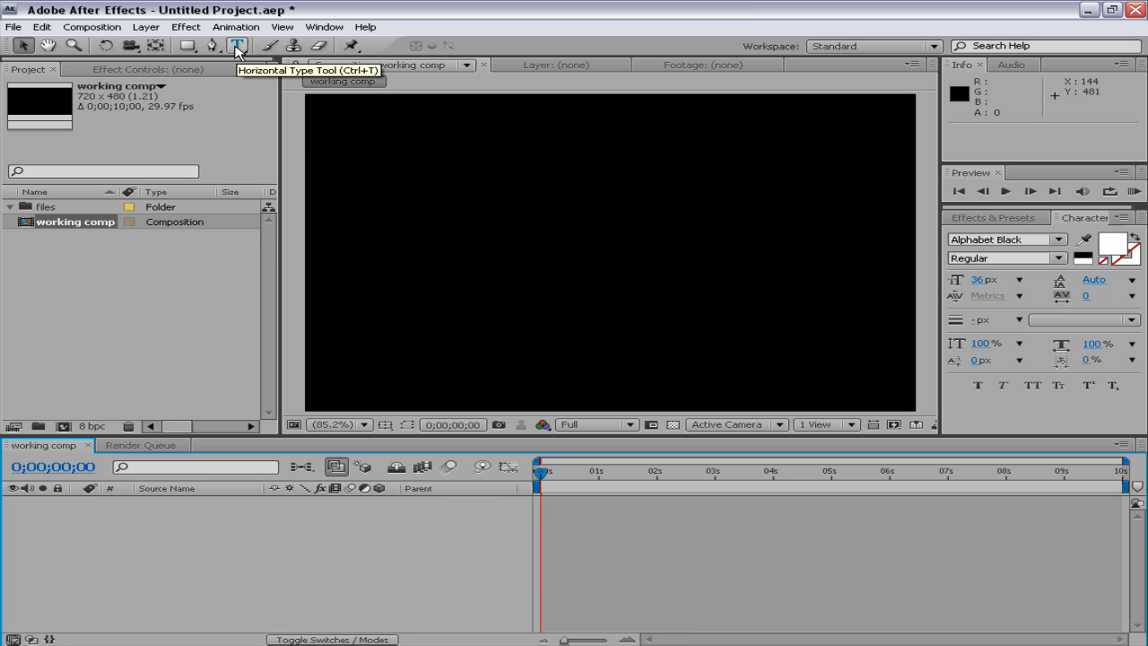
Add a horizontal text layer reading "graphix gruntz" in the composition
click(238, 46)
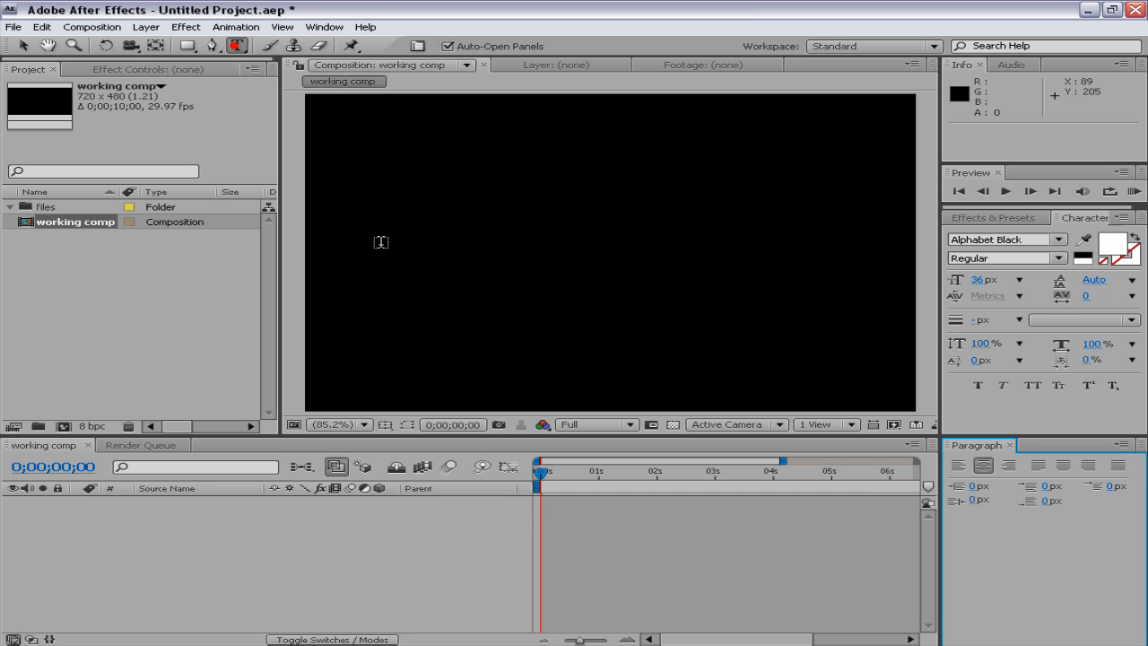
click(456, 266)
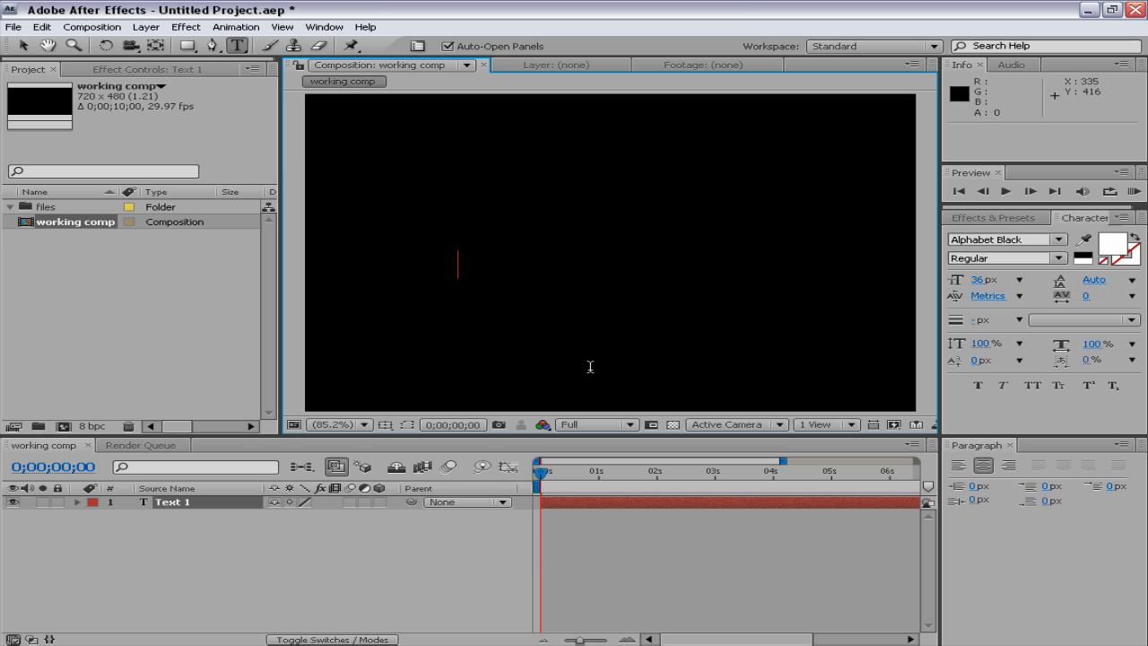
text(GRAPHIX GRUNTZ)
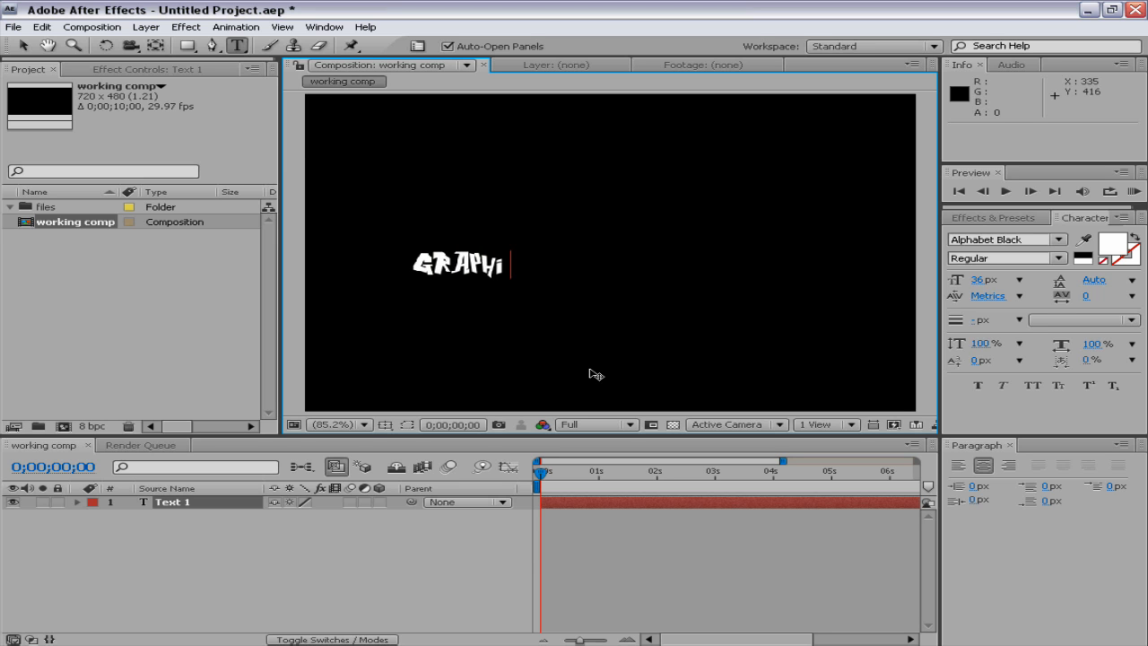
key(KP_Enter)
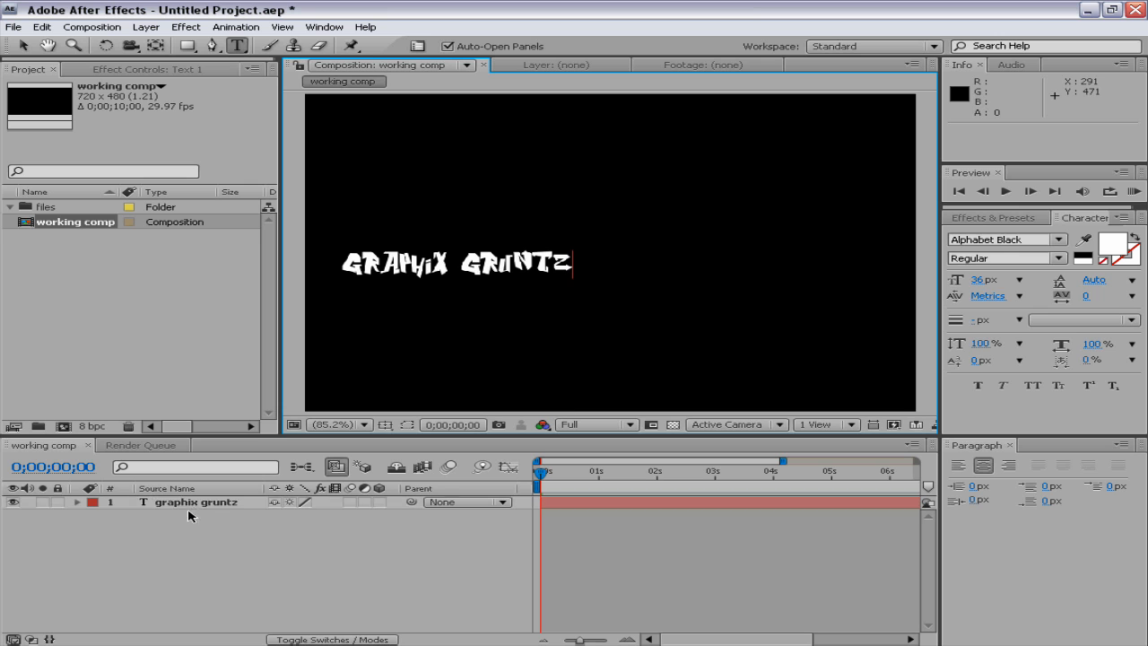
Move the "graphix gruntz" text to roughly the middle of the frame, at about 356, 255
click(197, 504)
click(22, 46)
drag(502, 261, 625, 247)
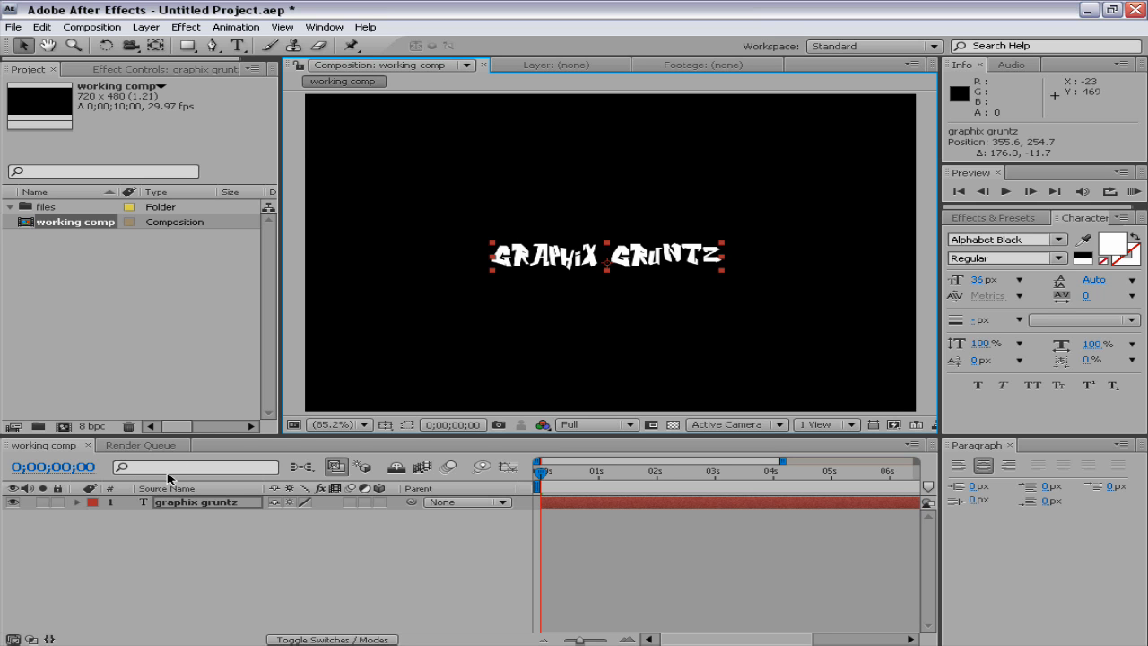
Reveal the Scale property of the "graphix gruntz" layer and scale the text to 162%
click(203, 506)
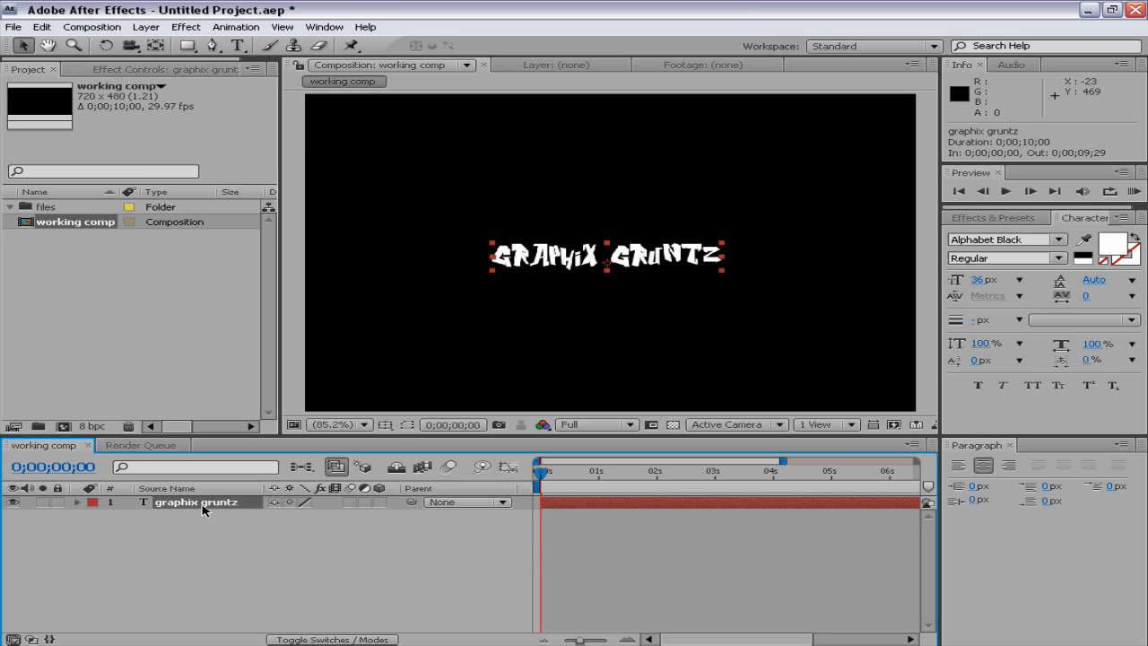
key(s)
drag(297, 523, 684, 529)
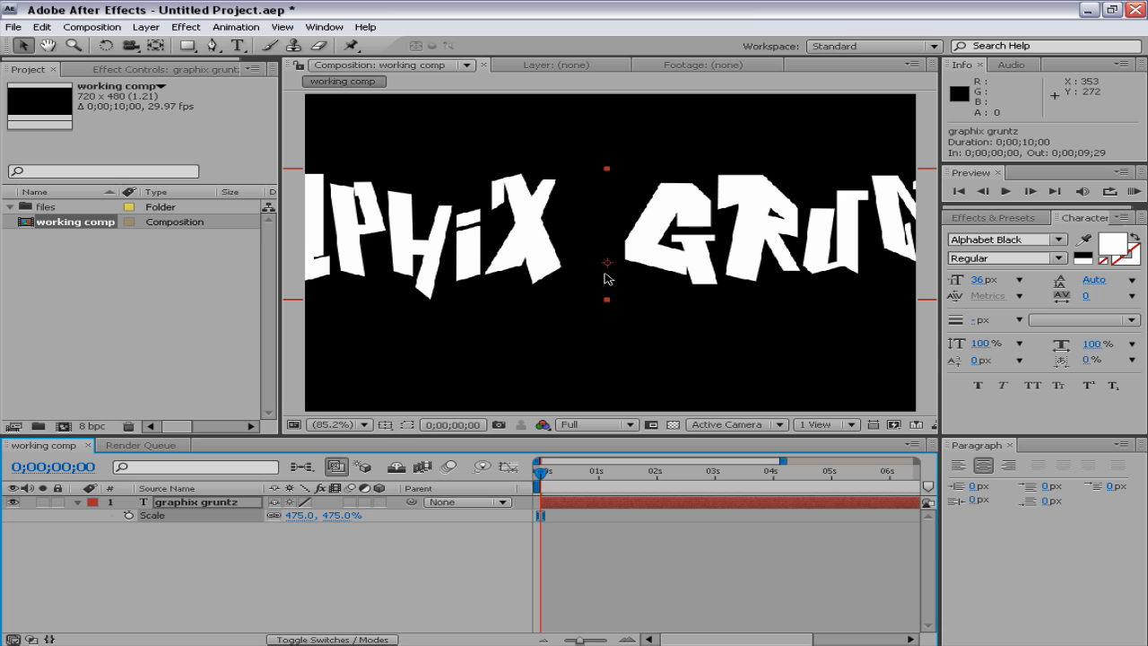
drag(299, 521, 9, 534)
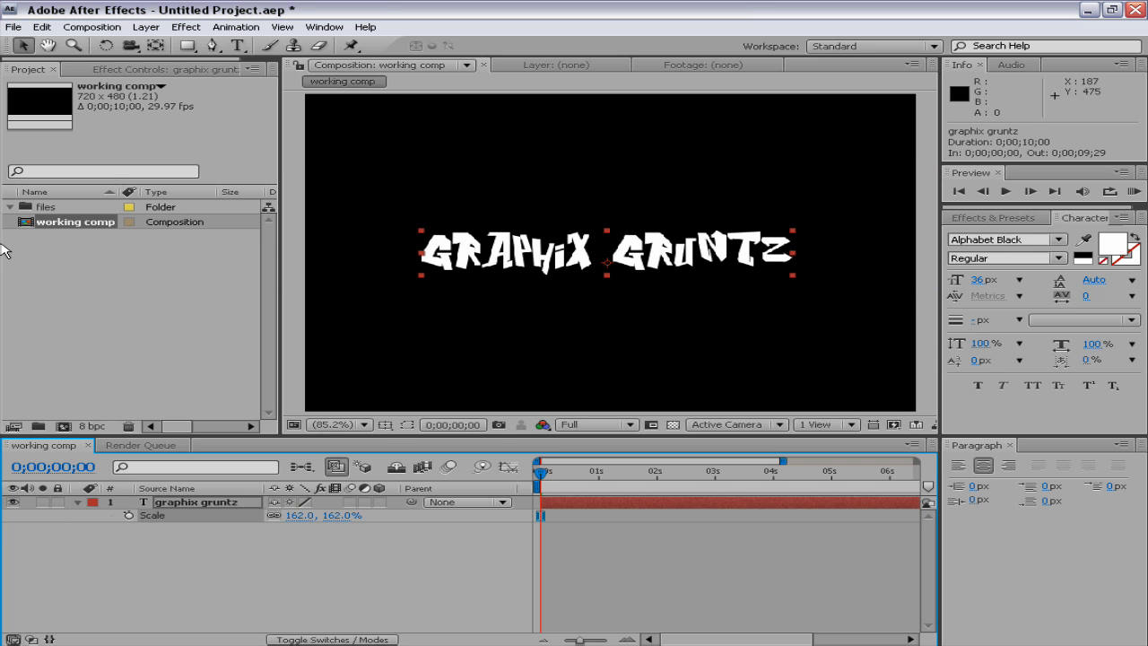
Move the text's anchor point to its upper-left corner with the Pan Behind tool, and scale the text to 187%
click(157, 49)
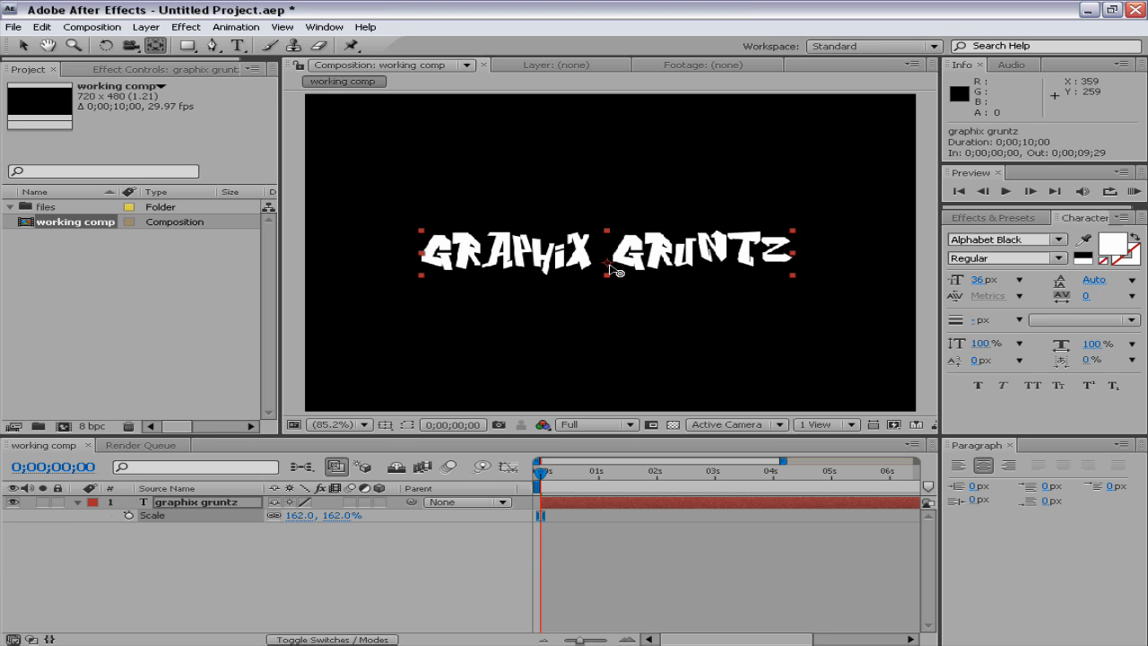
drag(607, 268, 429, 237)
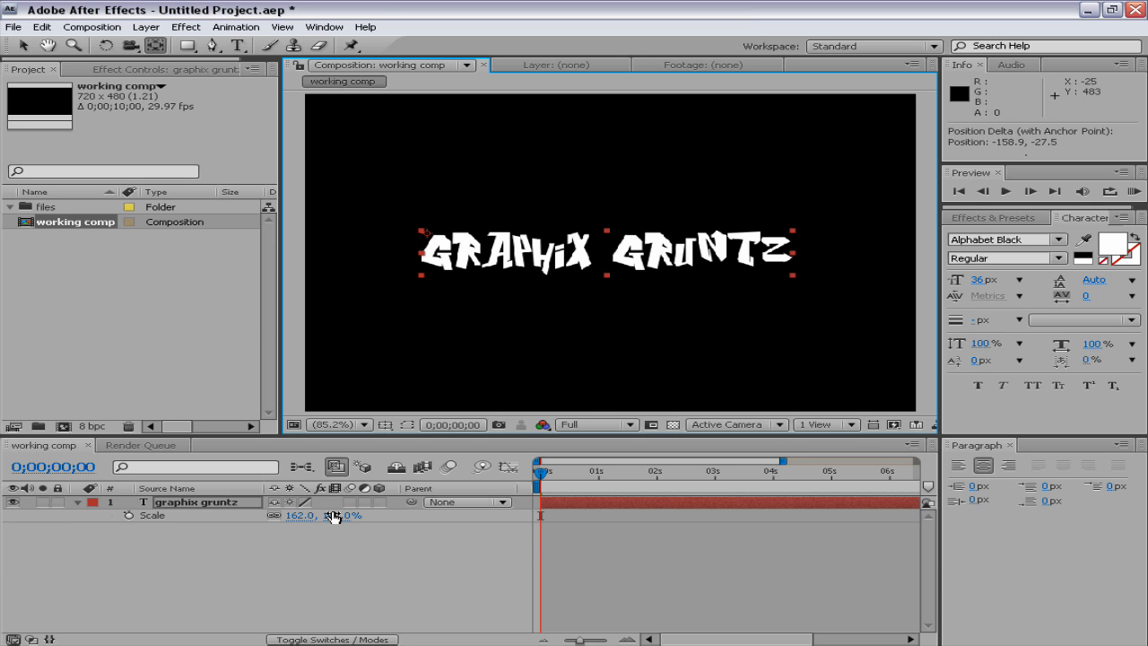
click(22, 46)
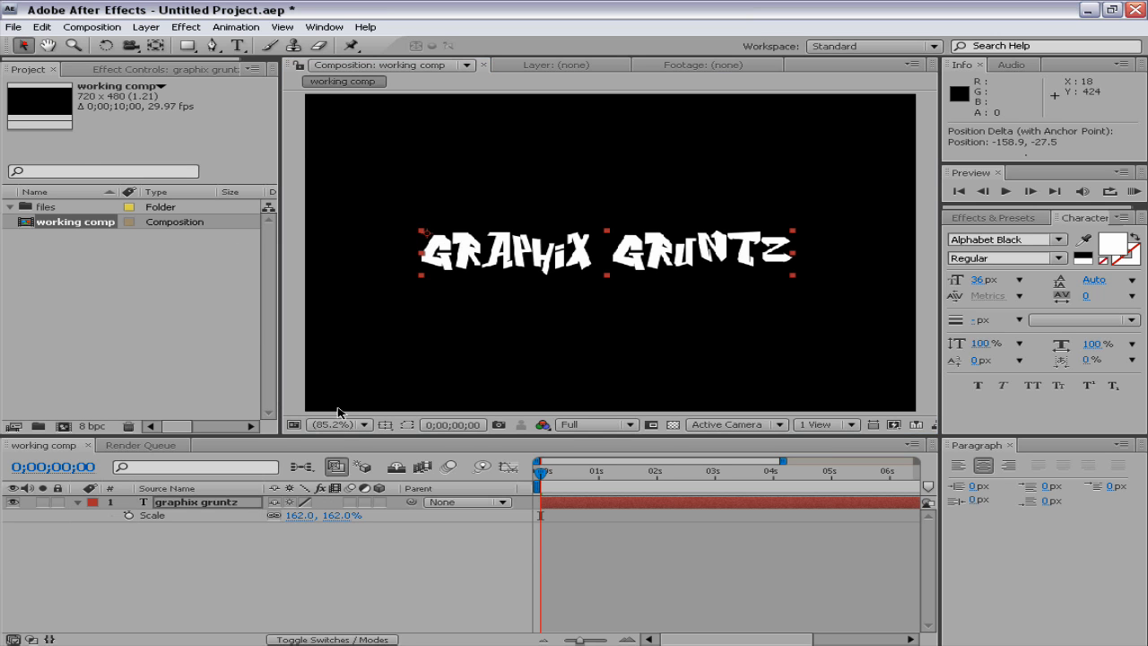
mouse_move(298, 515)
mouse_down()
mouse_move(499, 511)
mouse_move(309, 513)
mouse_up()
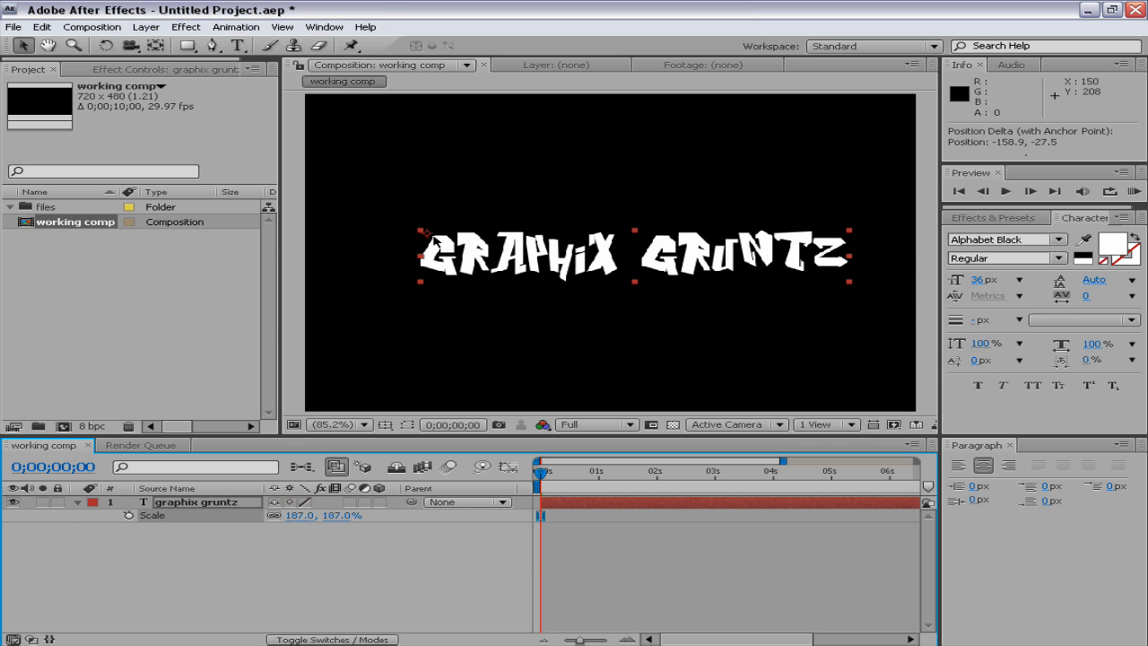
Return the anchor point to the centre of the text and reposition the text near the frame's middle, at about 363, 234
click(155, 48)
click(637, 256)
mouse_move(414, 235)
mouse_down()
mouse_move(637, 261)
mouse_move(681, 250)
mouse_up()
click(22, 44)
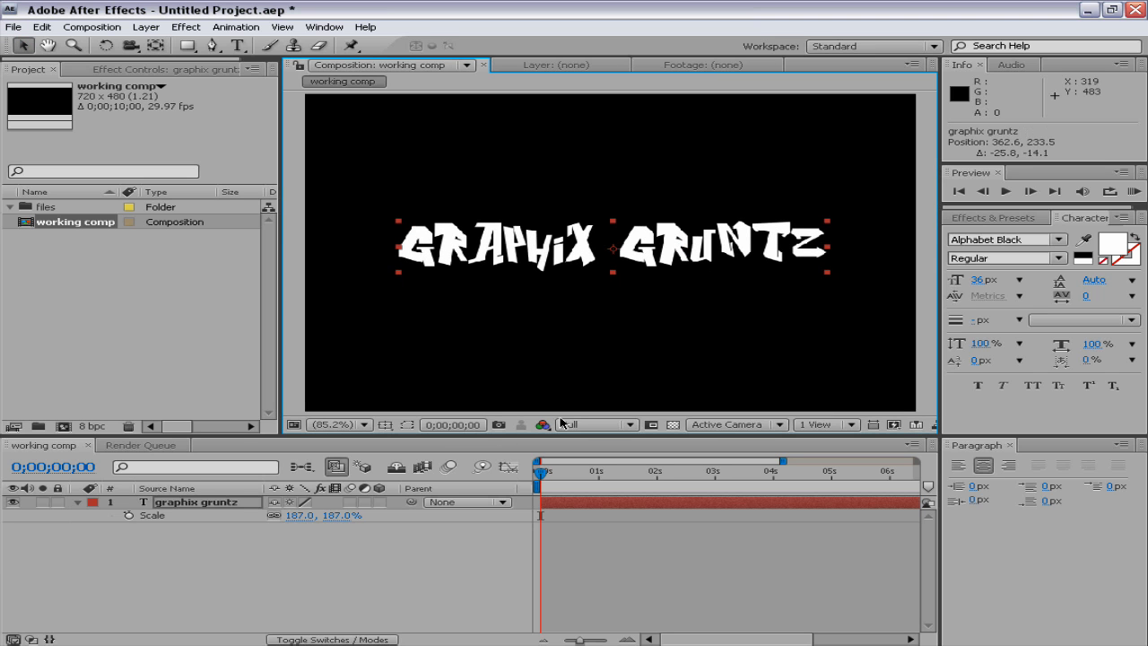
Centre the text in the frame against the Title/Action Safe guides, at about 359, 239, and hide the guides again
click(386, 426)
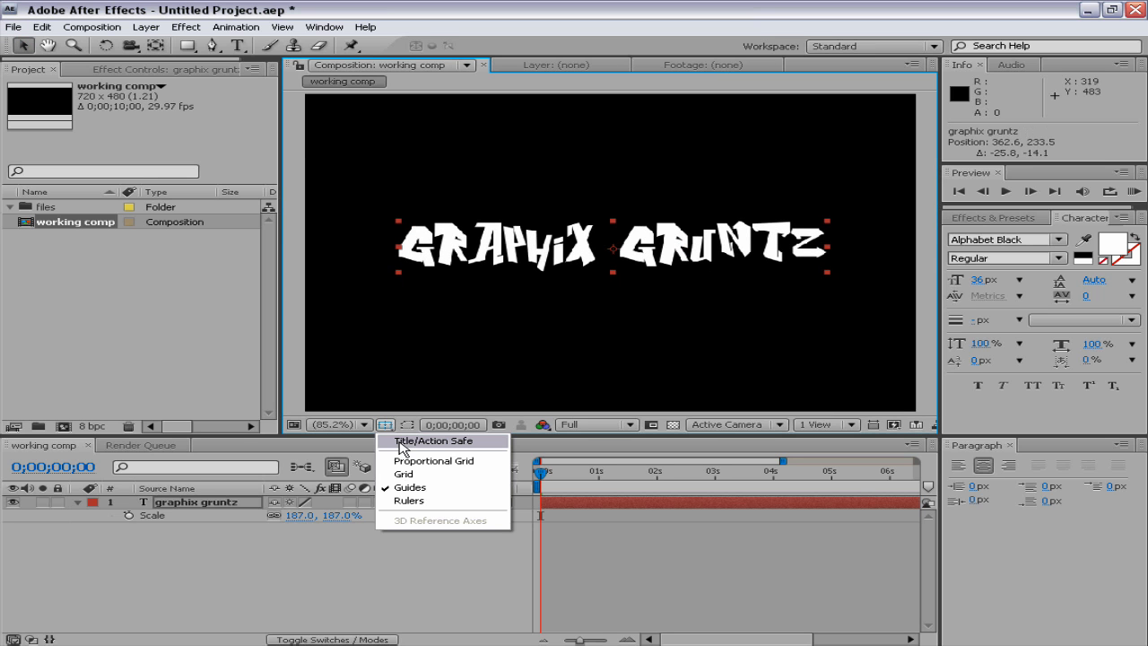
click(415, 442)
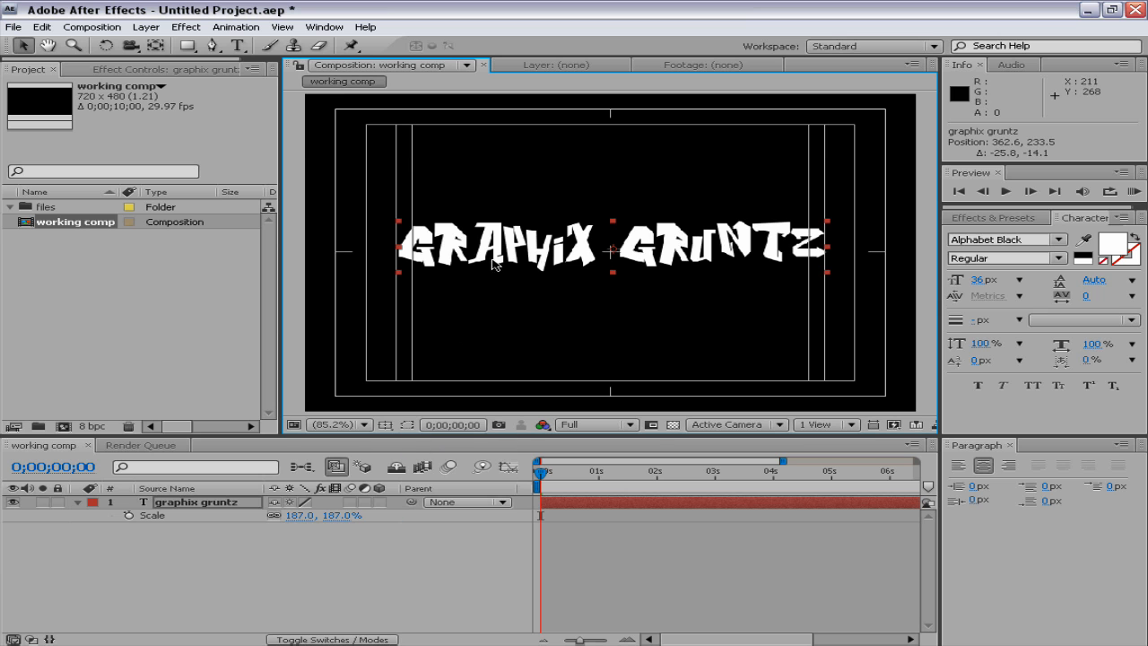
drag(652, 248, 650, 253)
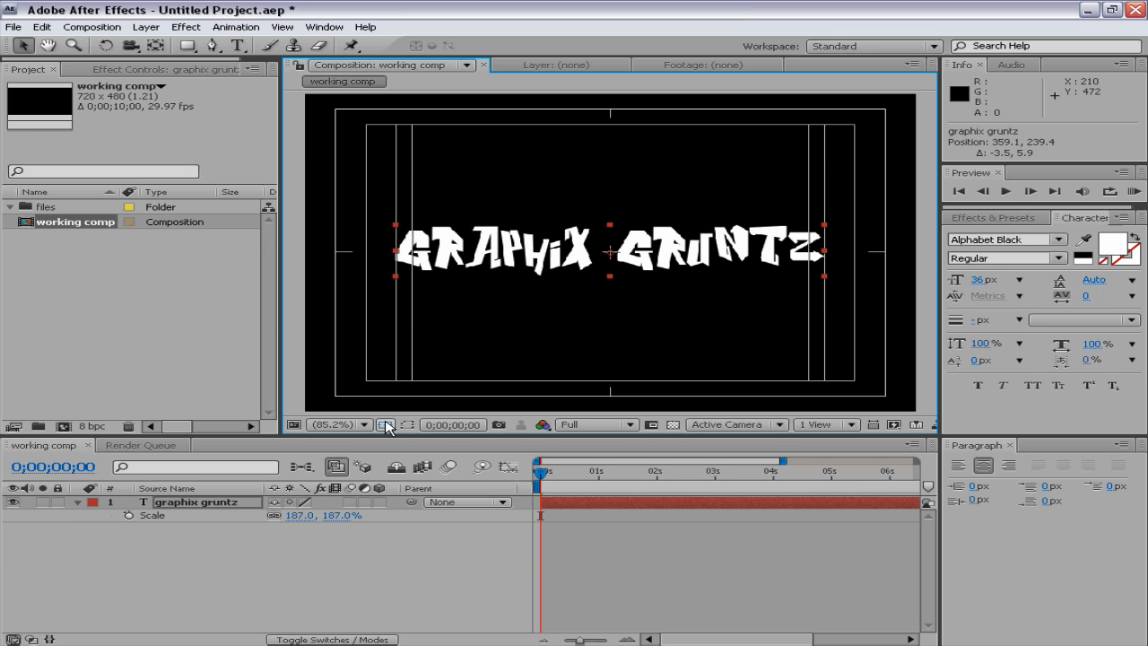
click(245, 555)
click(385, 425)
click(412, 441)
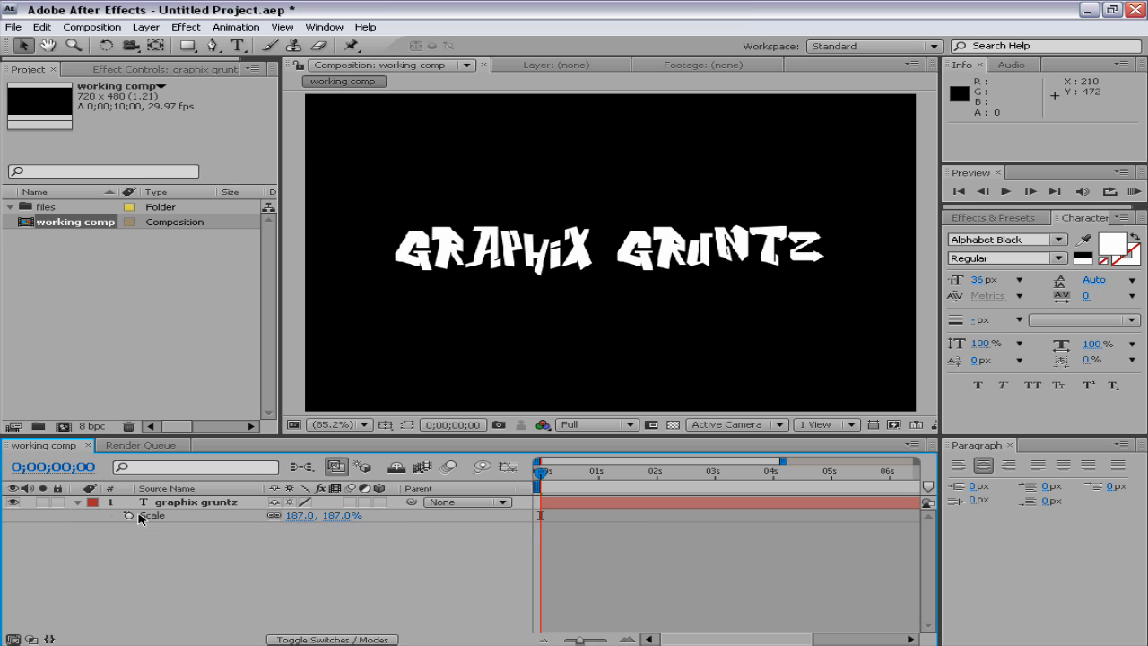
Keyframe the text's Scale at 187% at 0 seconds and 927% at 1 second, and close the Paragraph panel
click(128, 516)
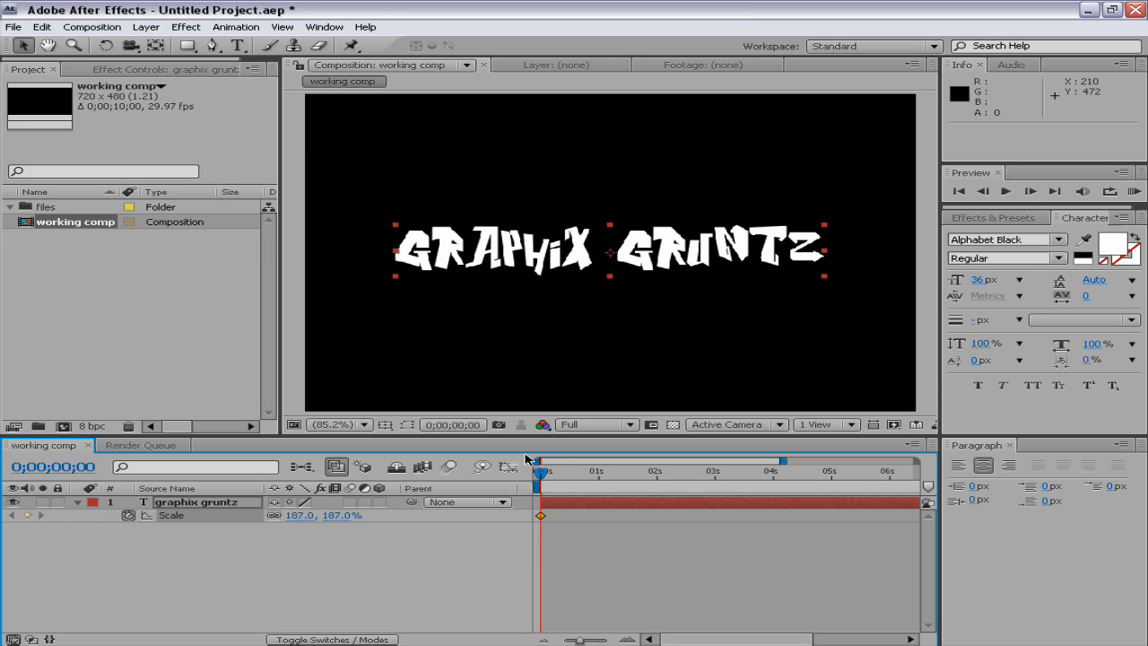
drag(542, 477, 598, 473)
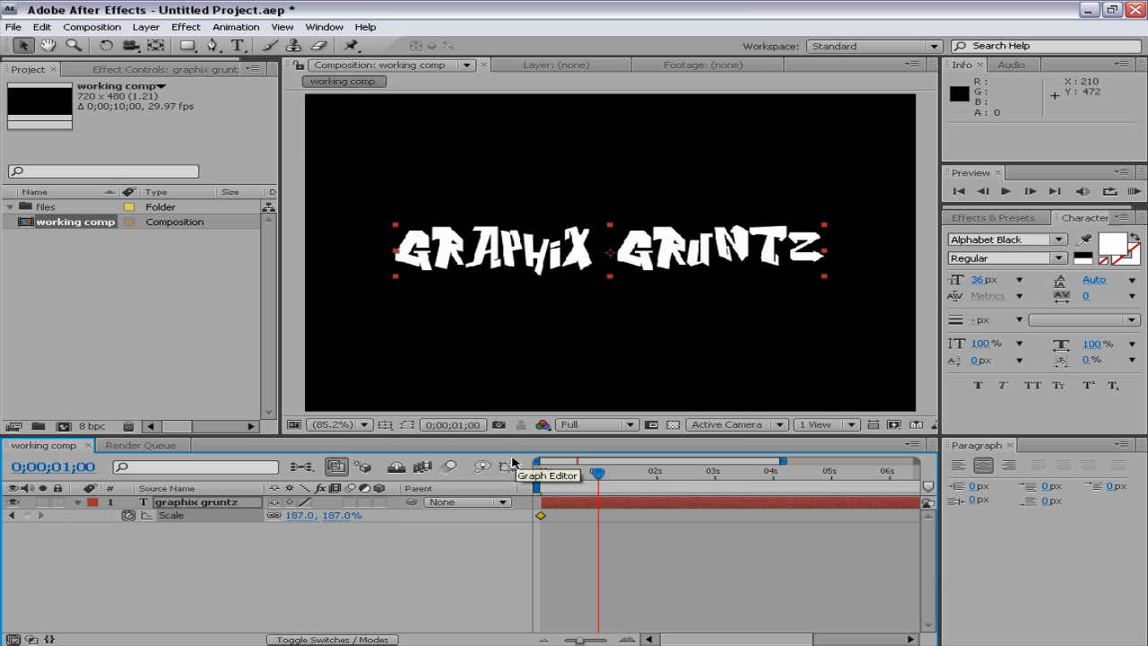
drag(290, 521, 1061, 536)
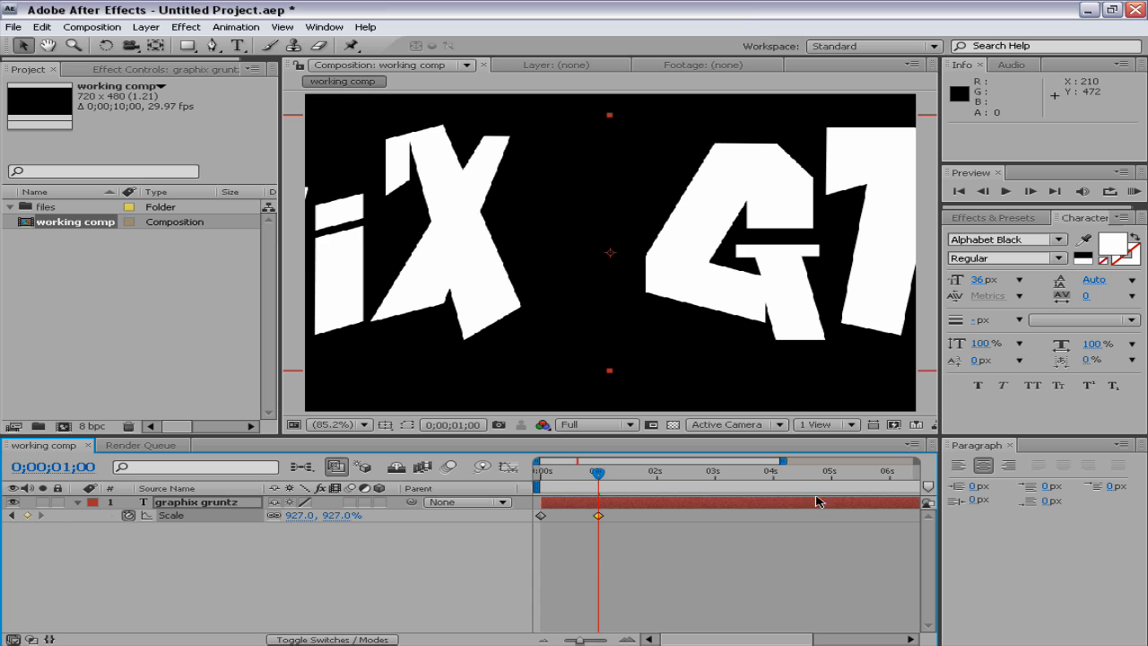
click(1012, 446)
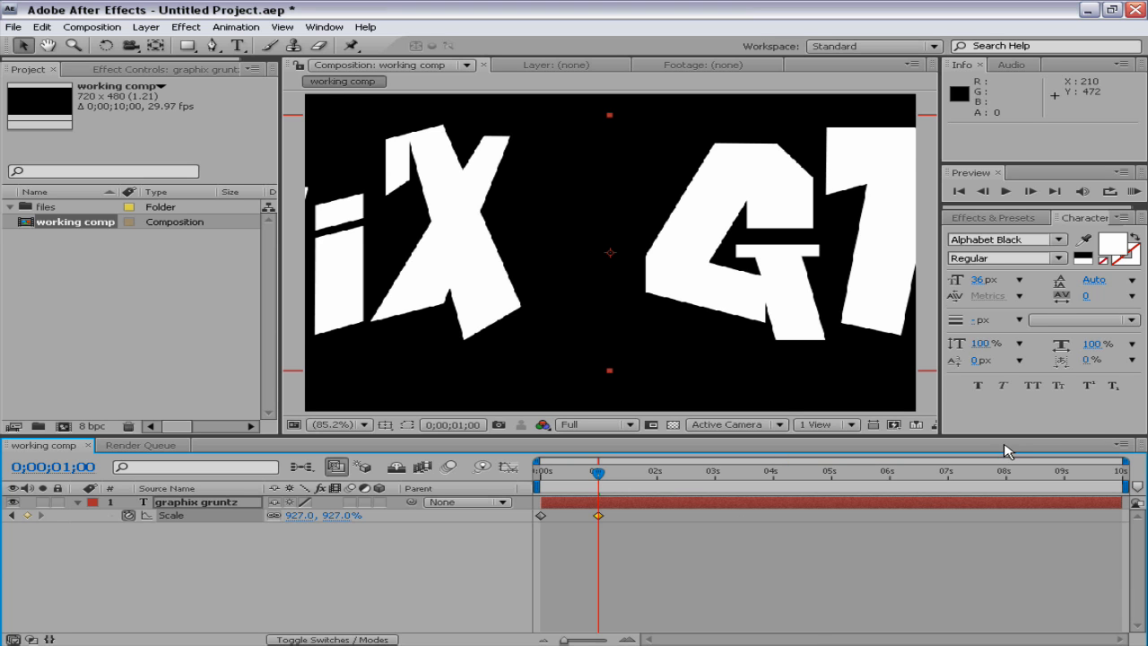
Play a RAM preview of the text's scale animation
click(1135, 191)
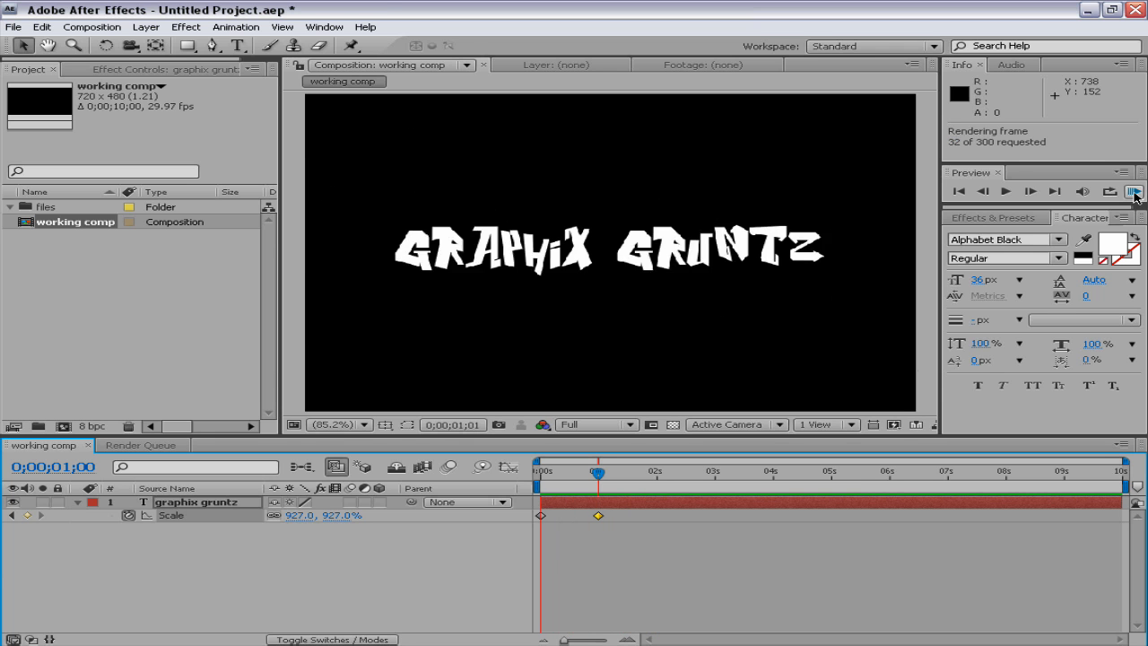
click(1135, 194)
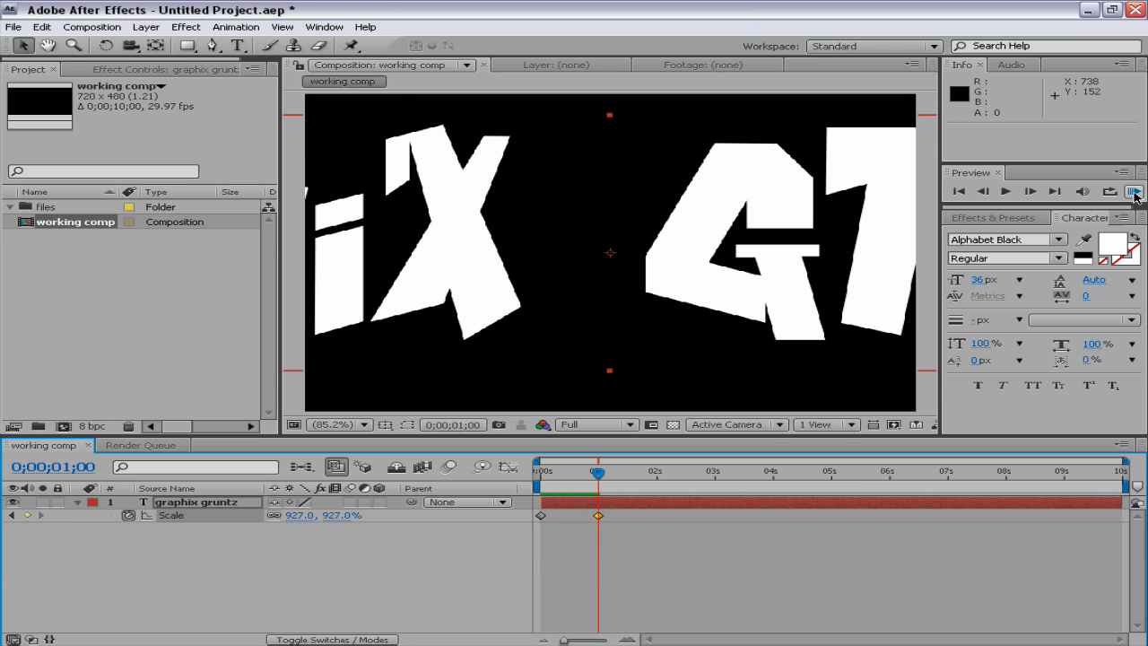
click(1135, 194)
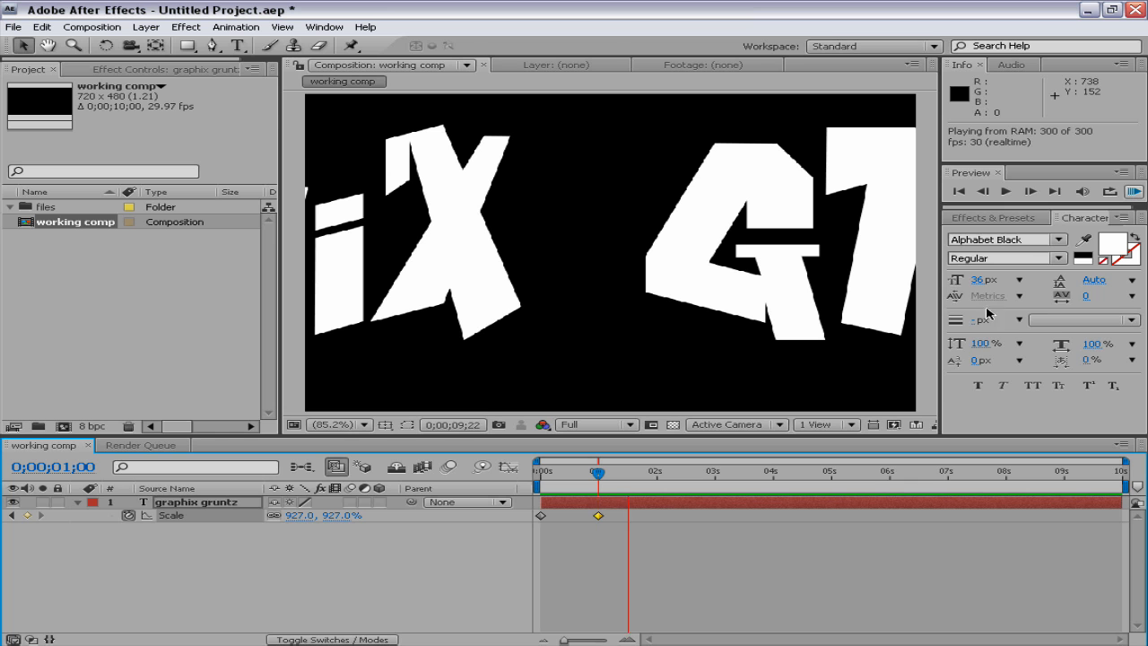
Add a third Scale keyframe of 100% for the text at 0;00;01;29
click(598, 517)
drag(597, 475, 655, 476)
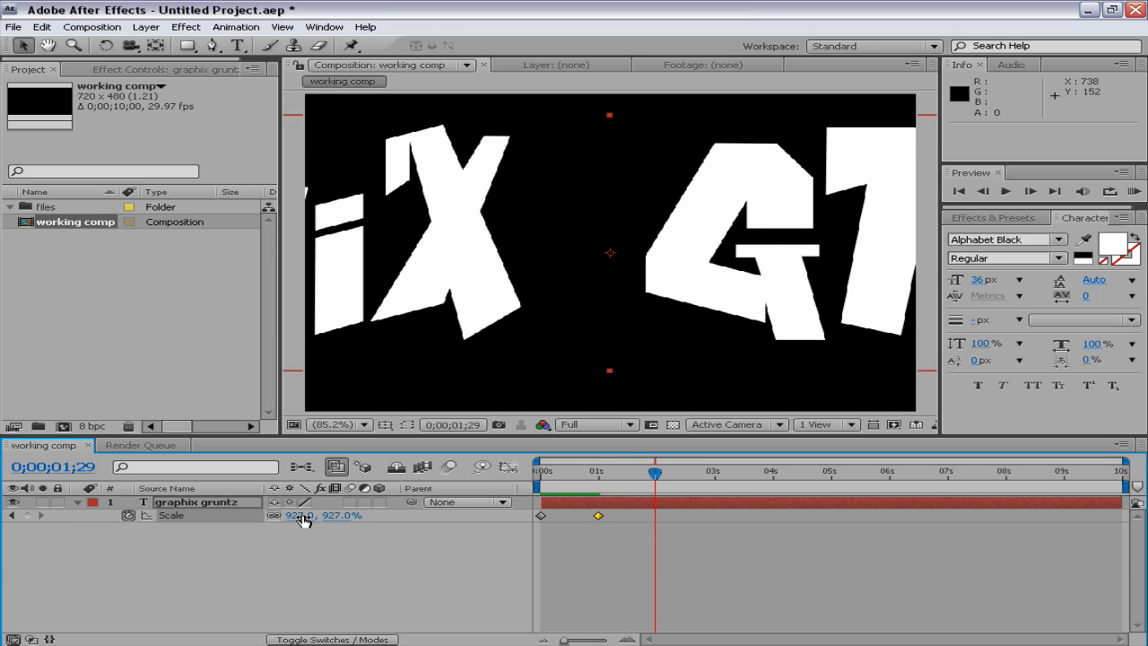
click(303, 517)
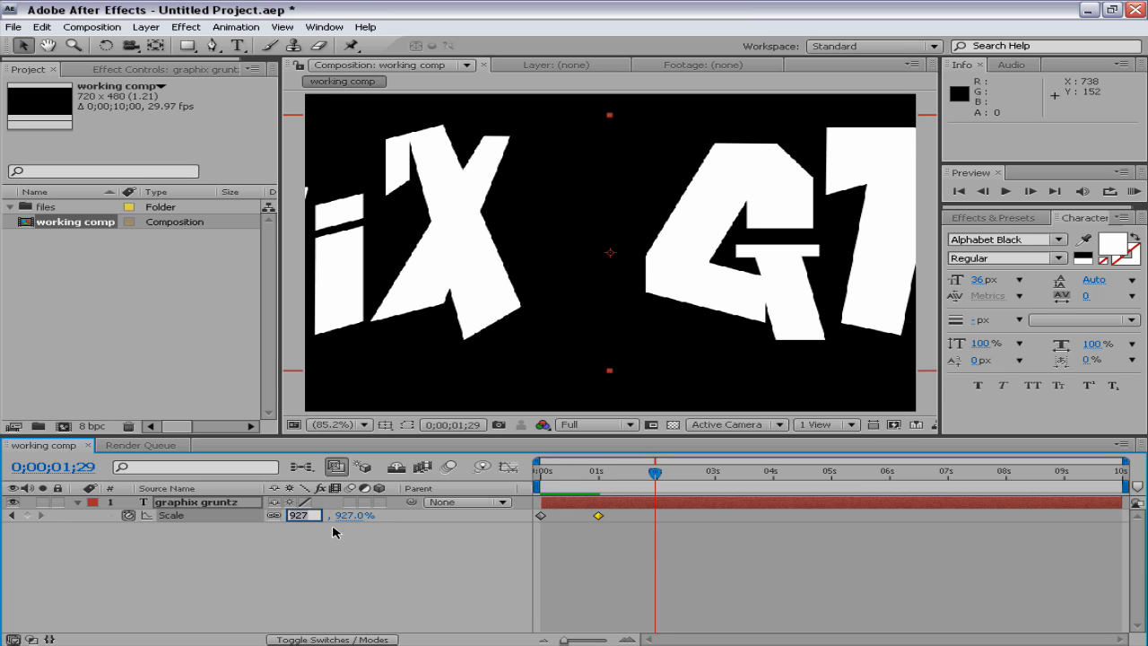
text(100)
key(Return)
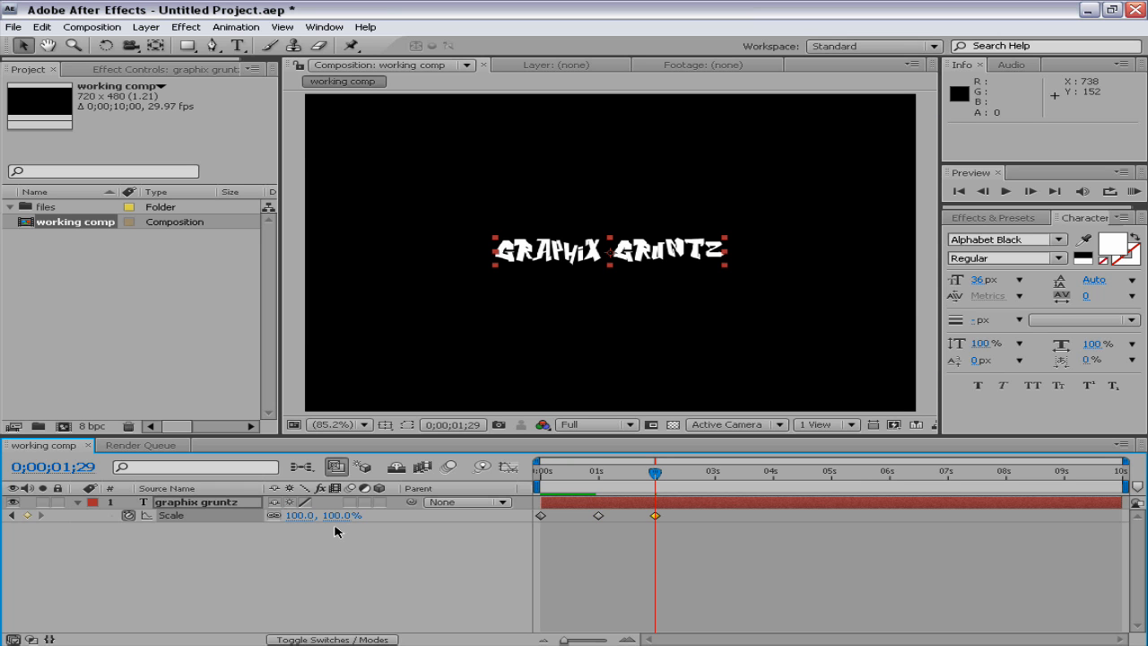
Play a RAM preview of the text's three-keyframe scale animation, and remove all Scale keyframes with the time at 0 seconds
key(KP_0)
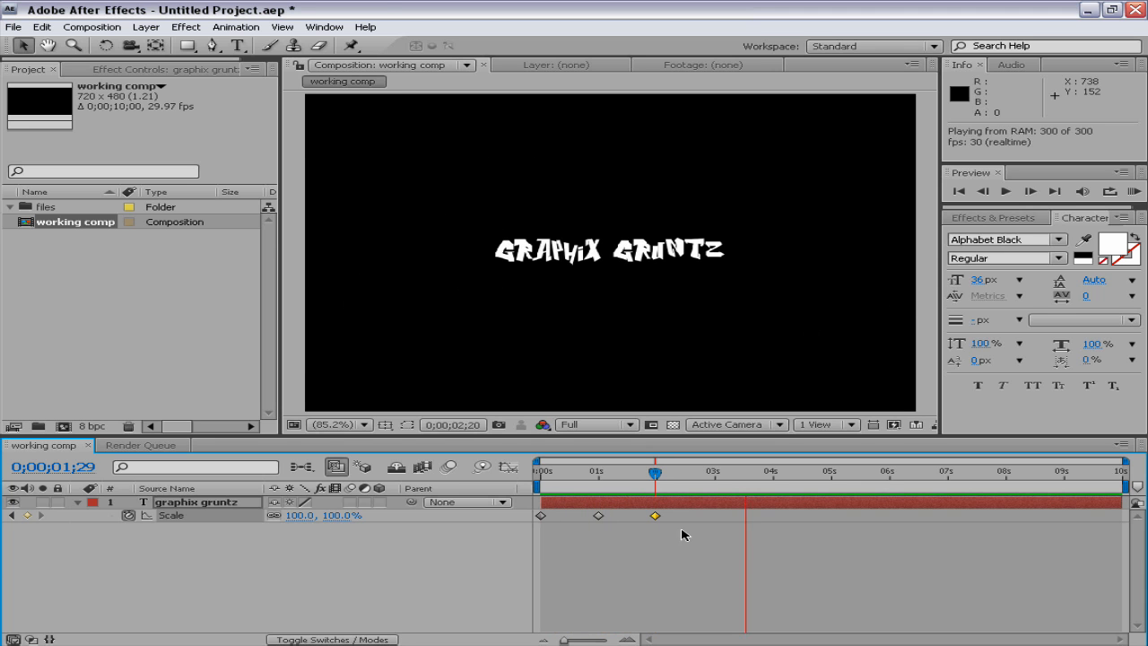
click(672, 548)
drag(649, 474, 593, 476)
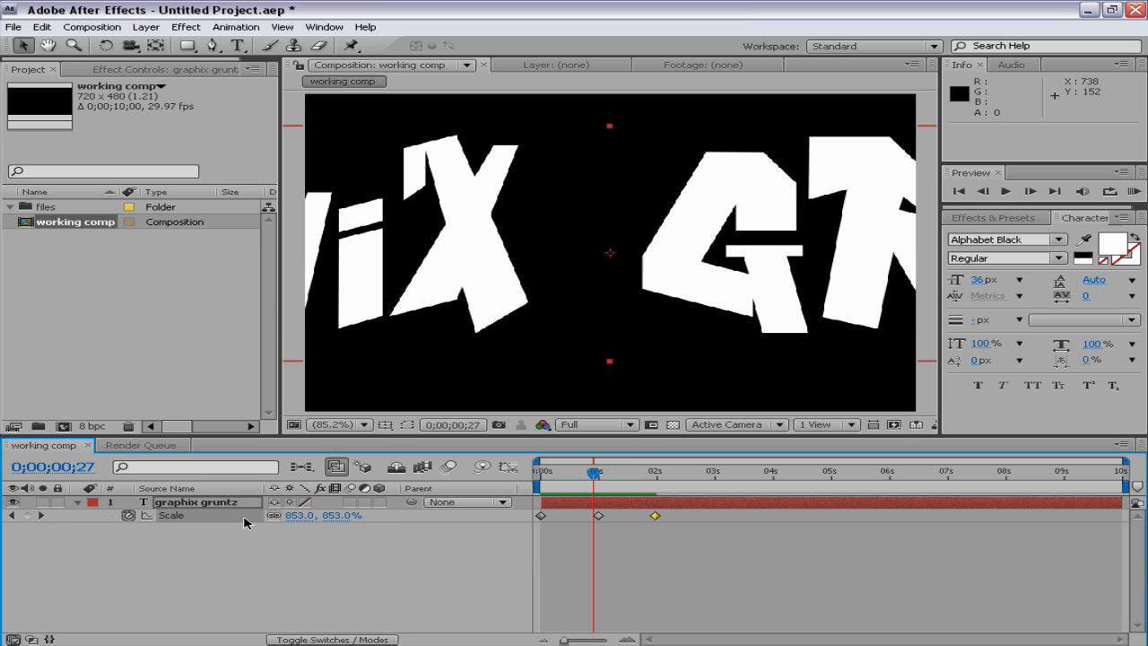
drag(595, 474, 505, 482)
click(128, 516)
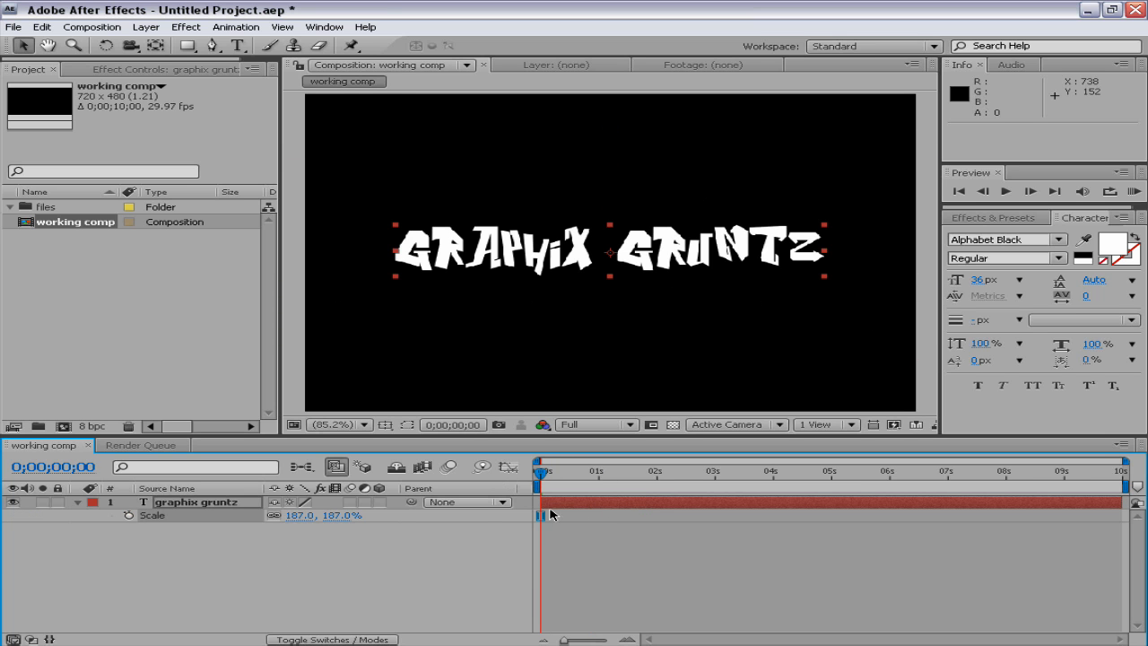
Reveal the graphix gruntz layer's Position and set its first keyframe at 0 seconds
click(210, 505)
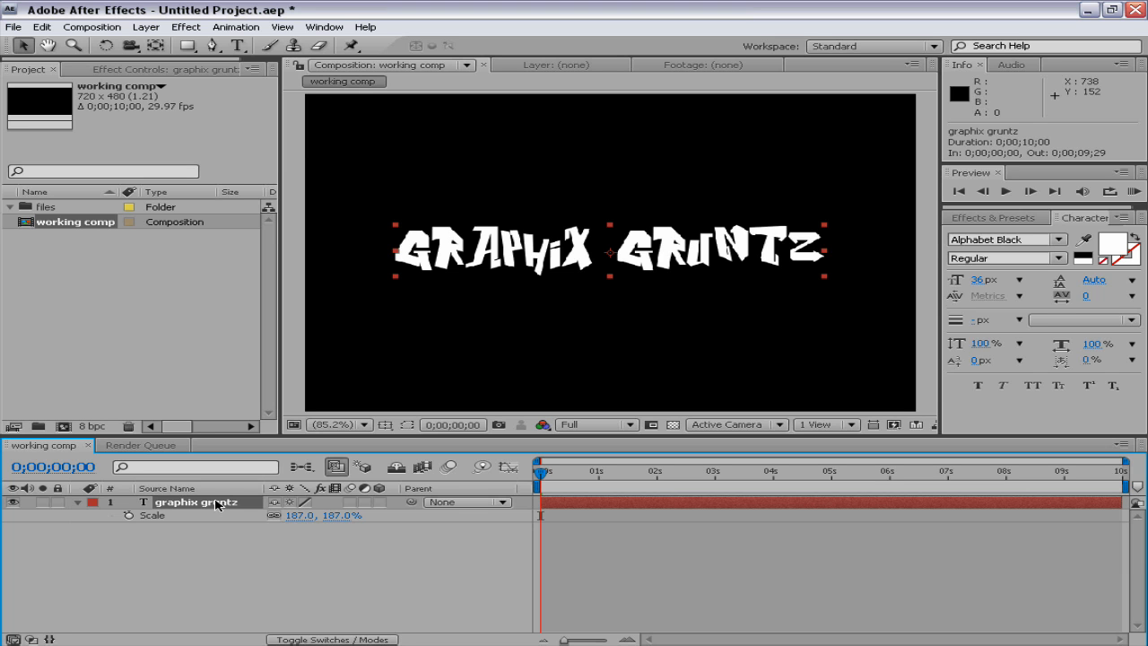
key(p)
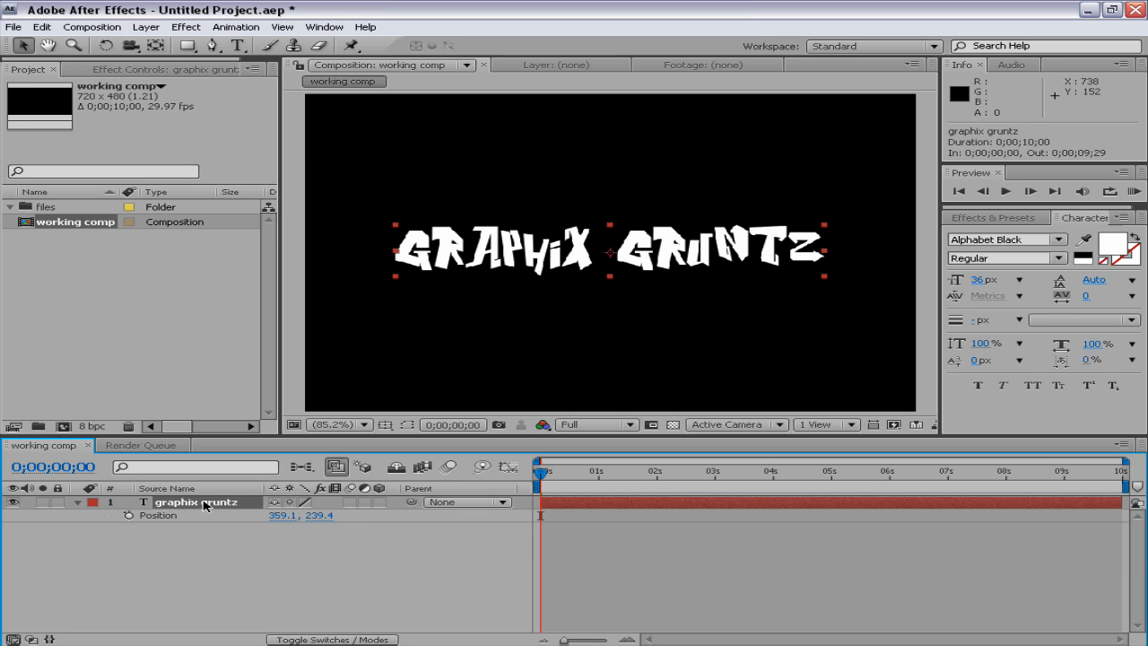
click(129, 517)
drag(539, 472, 599, 475)
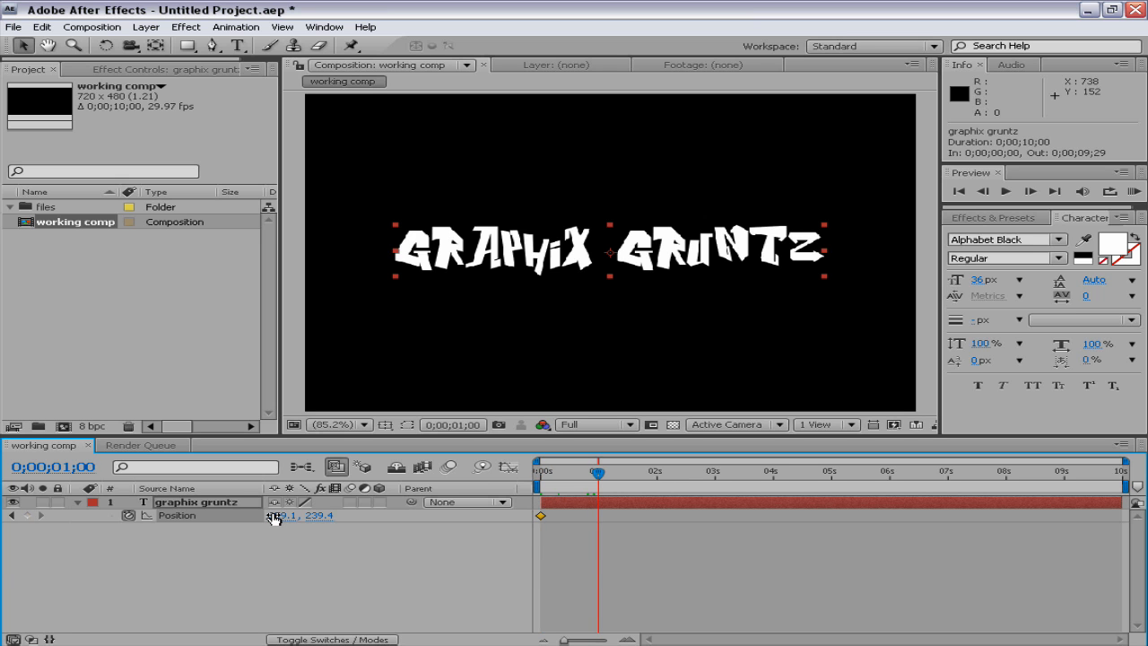
drag(532, 257, 544, 138)
mouse_move(599, 476)
mouse_down()
mouse_move(547, 473)
mouse_move(599, 476)
mouse_move(564, 476)
mouse_move(585, 476)
mouse_up()
click(598, 515)
key(Delete)
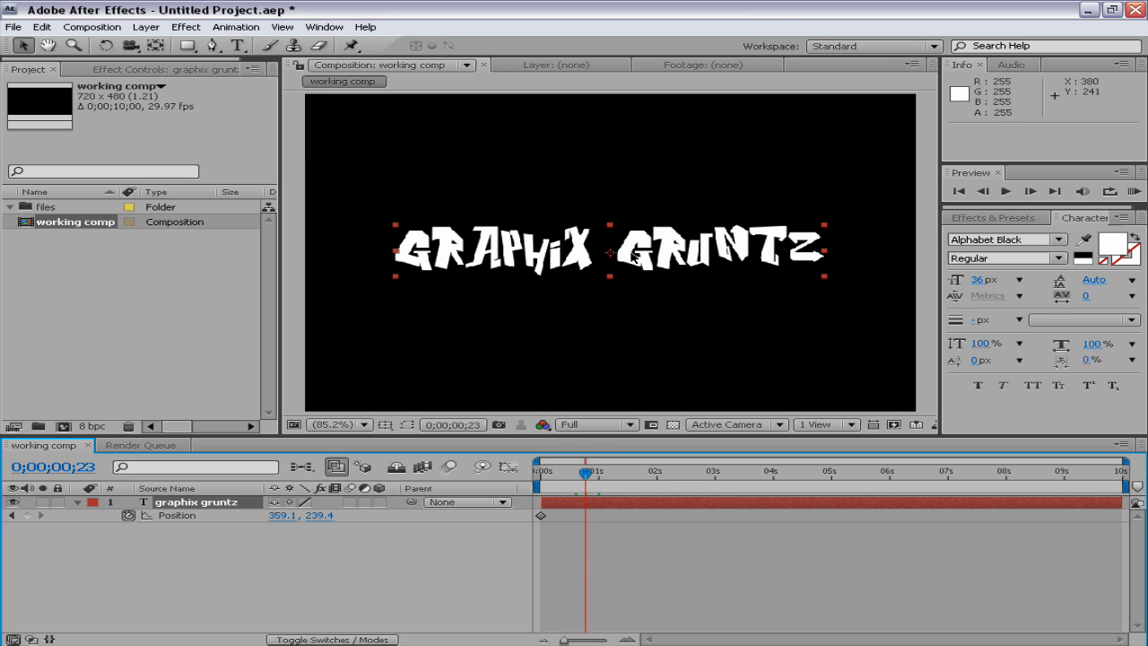
Add a Position keyframe at 0;00;00;23 with the text moved straight down to about 359, 447
click(634, 256)
click(634, 255)
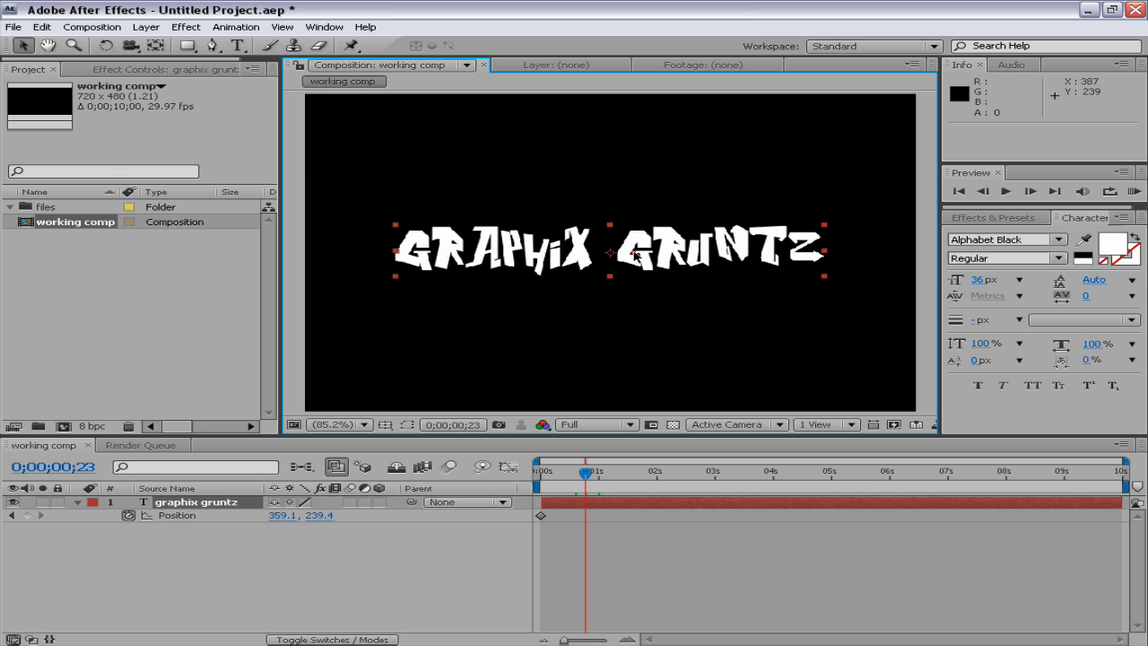
drag(636, 248, 620, 389)
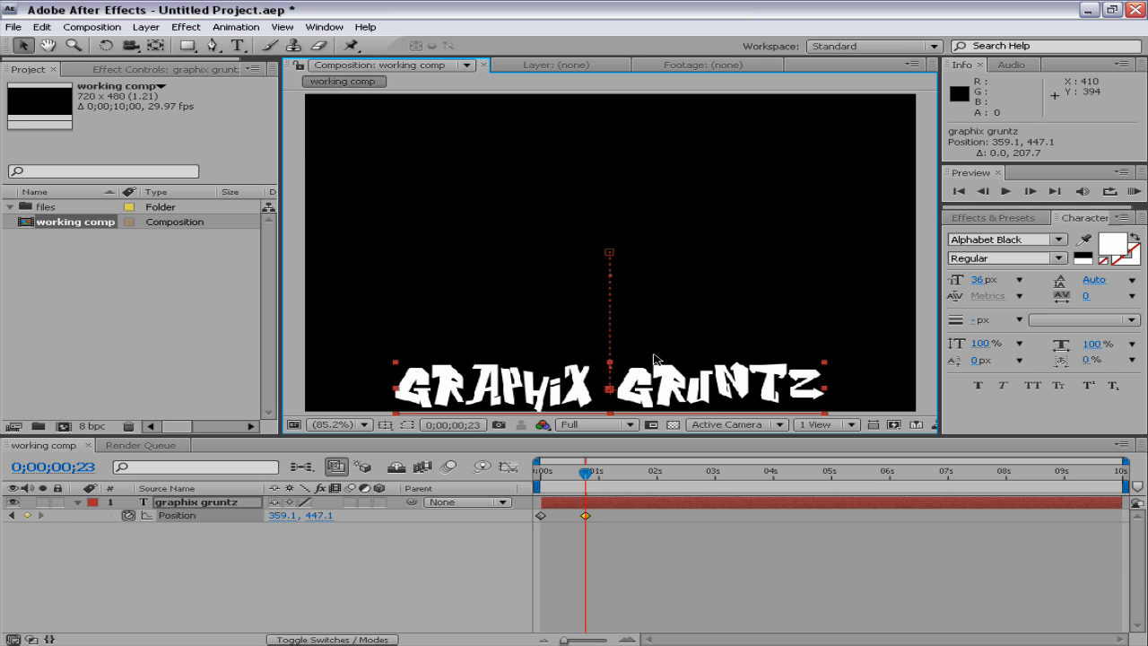
Preview the text's downward movement from 0 seconds, and remove all Position keyframes with the time back at 0 seconds
drag(582, 485, 544, 467)
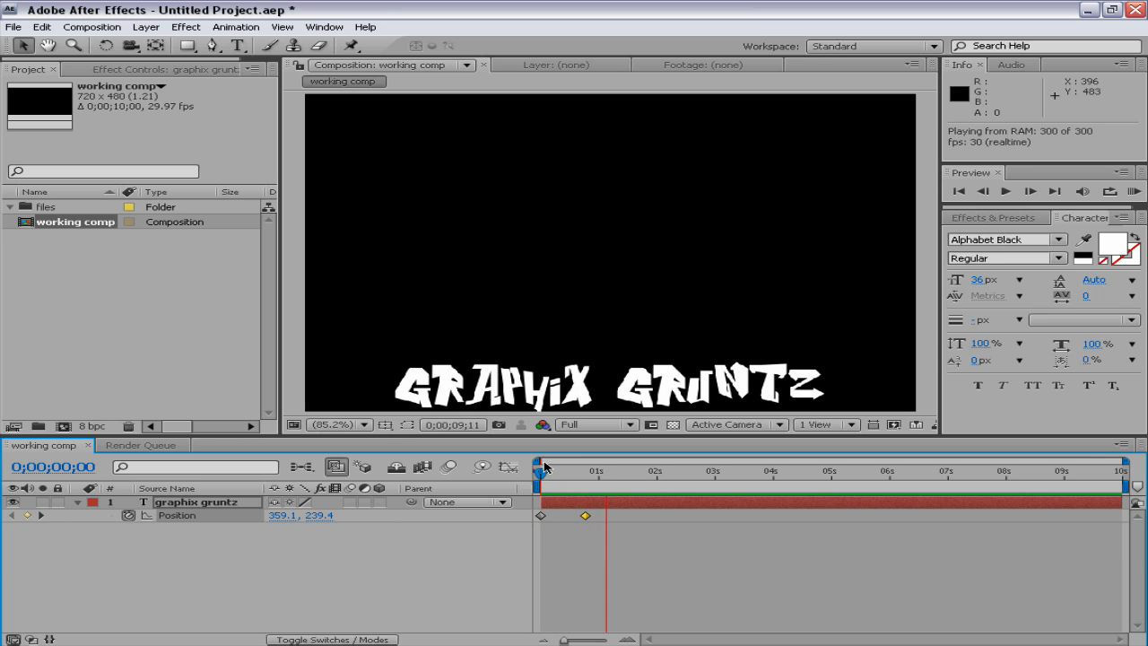
key(space)
key(space)
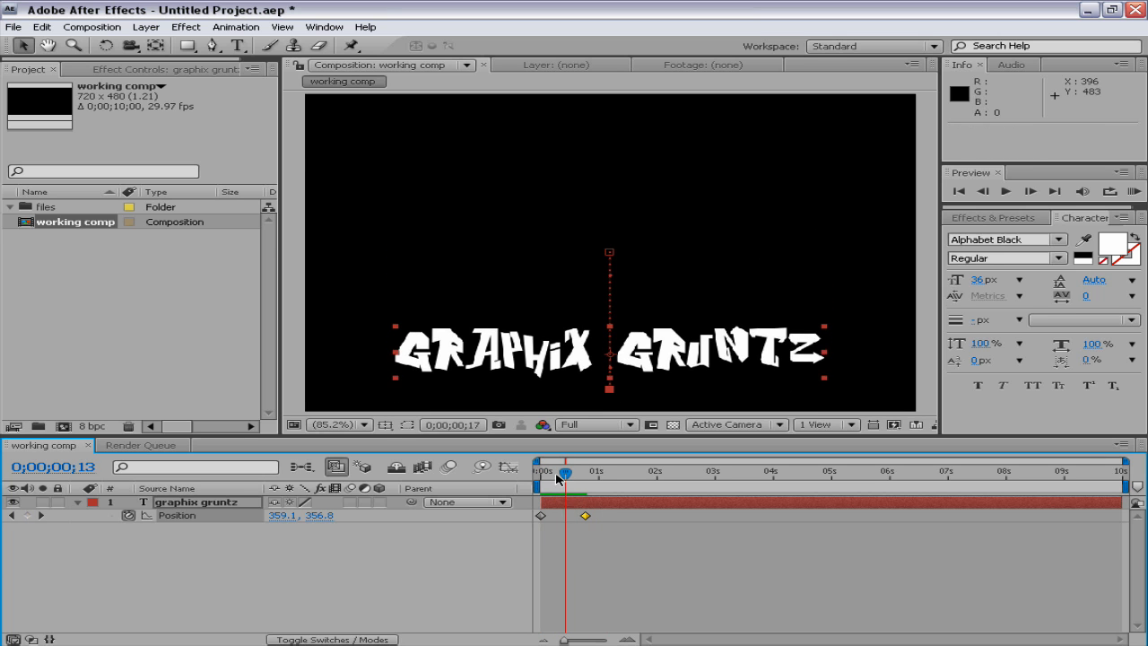
key(space)
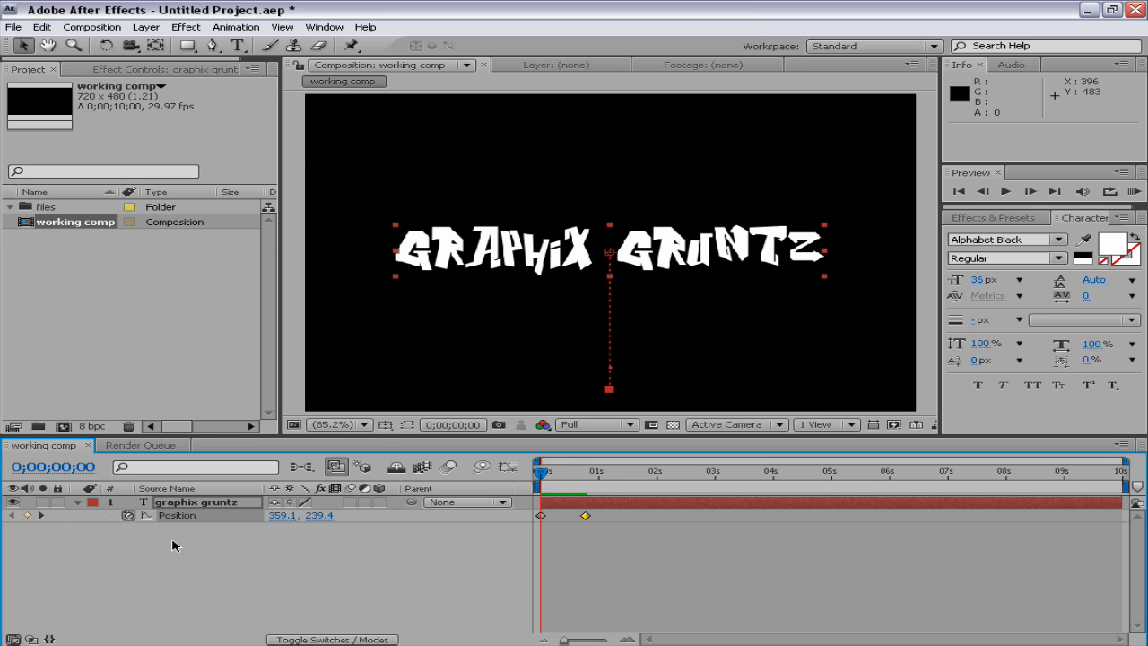
click(127, 517)
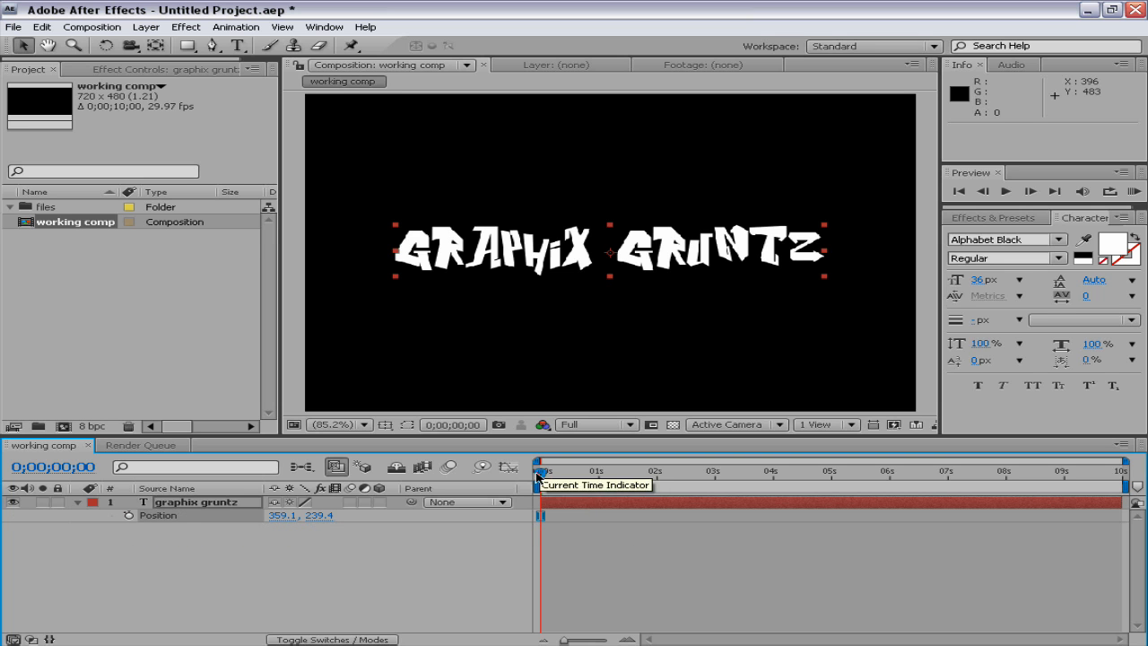
Reveal the graphix gruntz layer's Opacity and keyframe it at 0% at 0 seconds
click(183, 504)
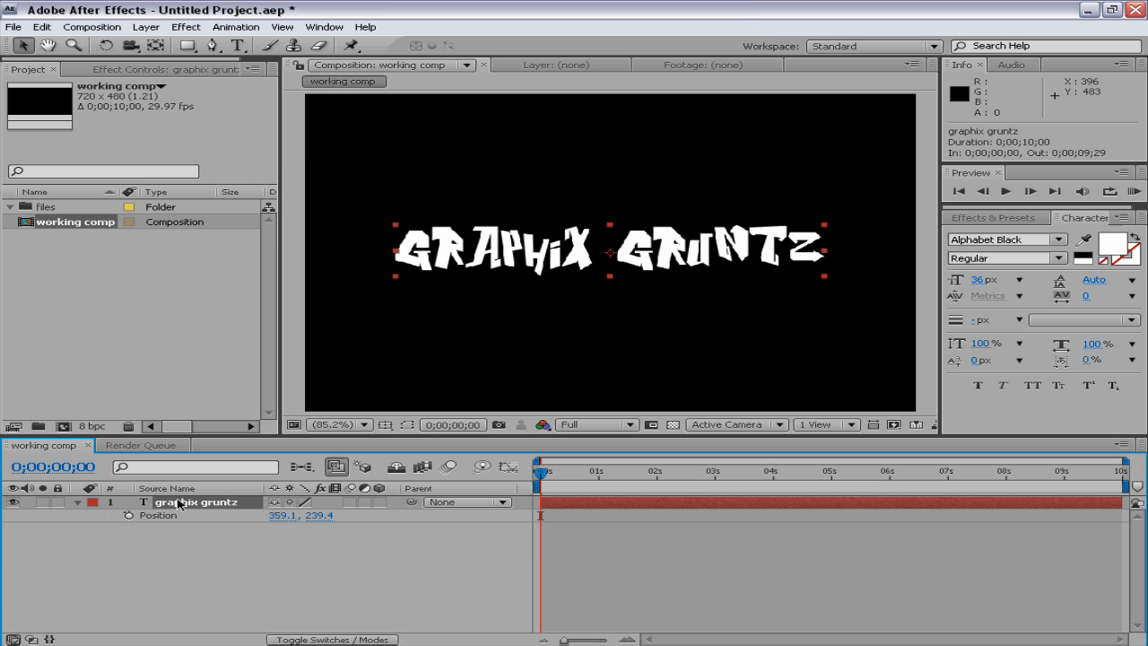
key(t)
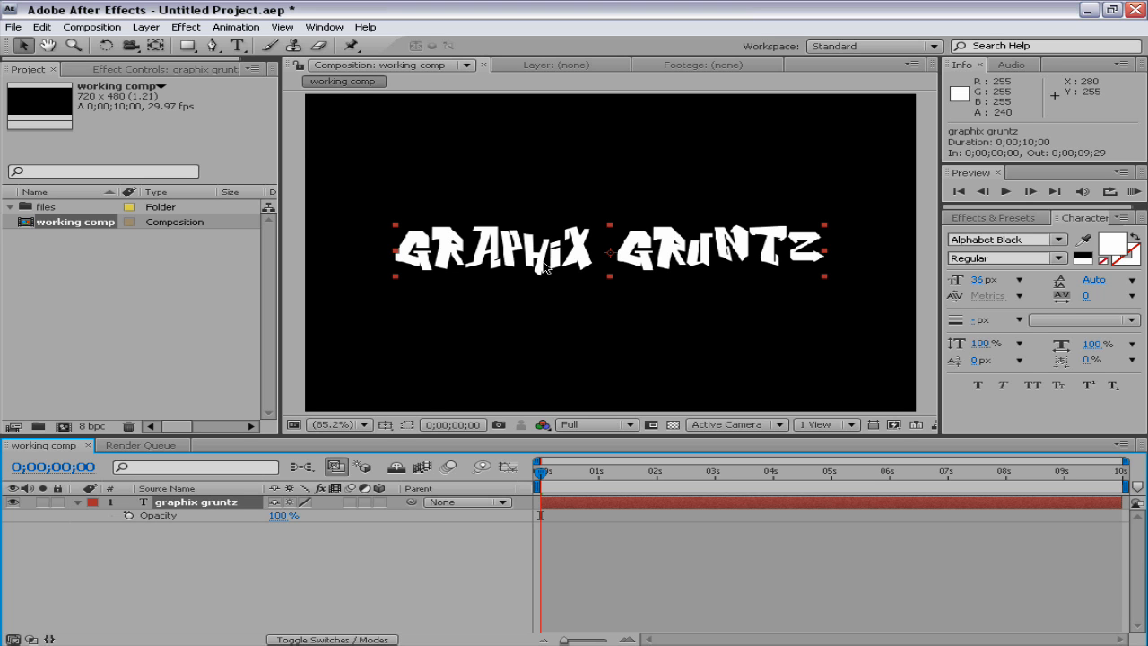
drag(280, 516, 404, 516)
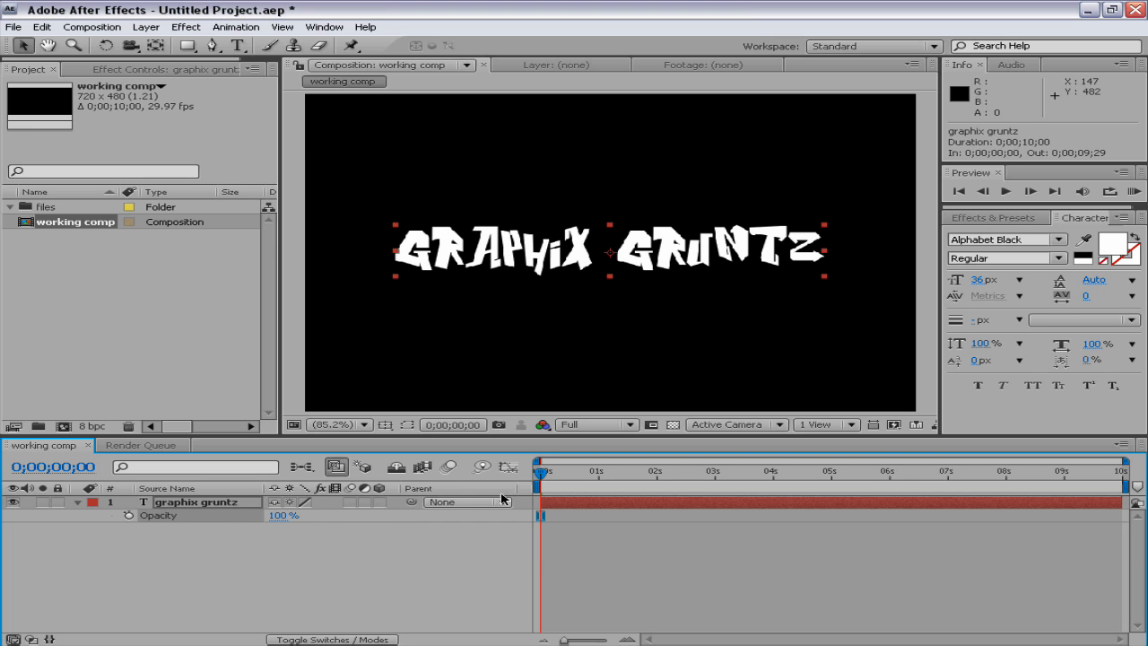
click(282, 515)
text(0)
key(Return)
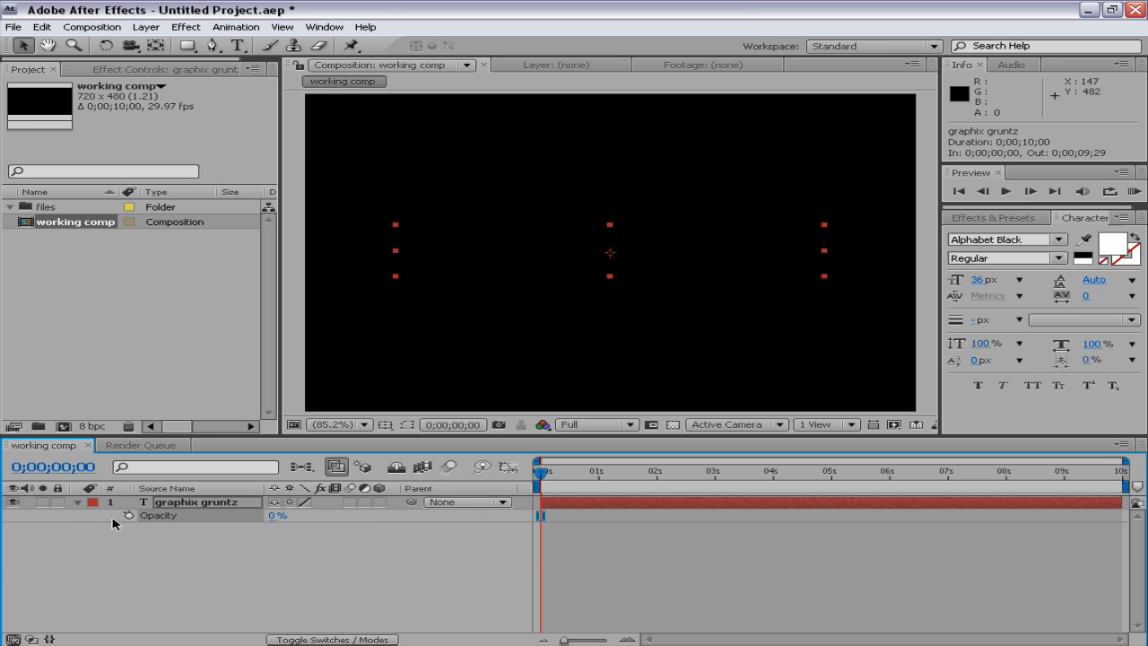
click(128, 517)
Keyframe the text's Opacity at 100% at 0;00;01;01 and play a RAM preview of the fade-in
drag(542, 482, 603, 473)
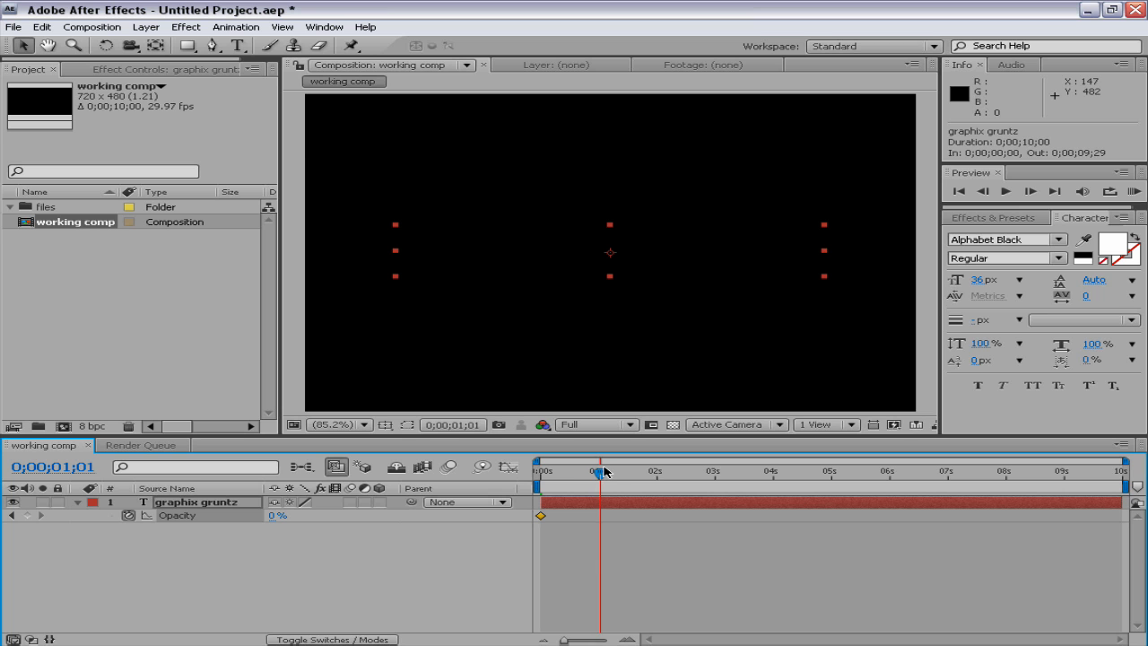
click(276, 516)
text(100)
key(Return)
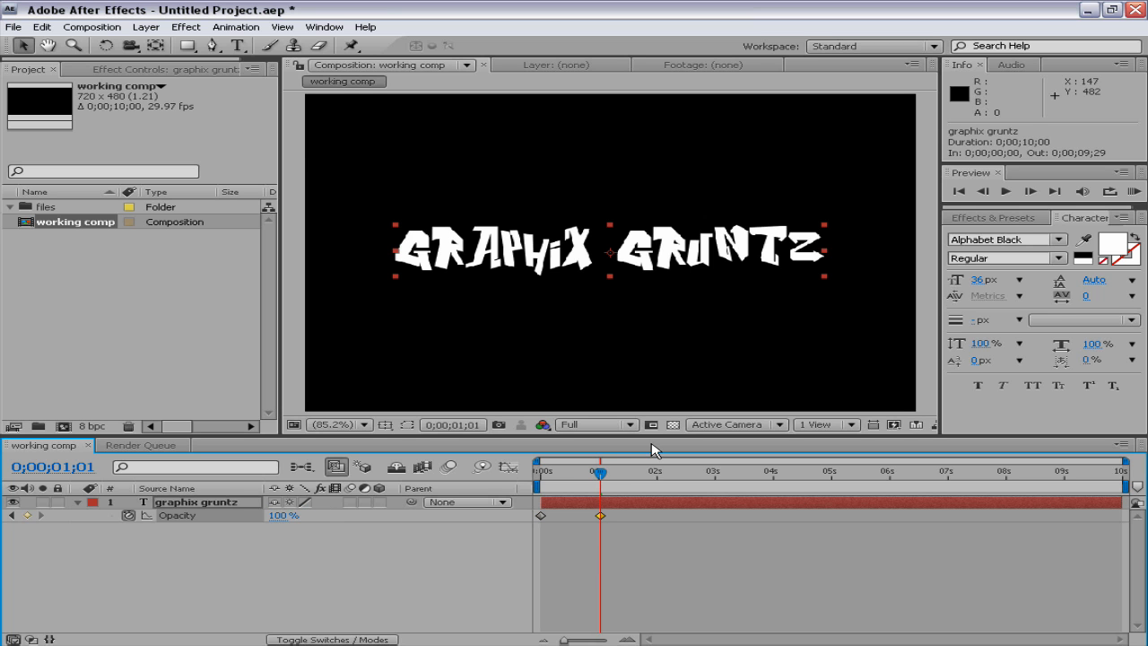
key(KP_0)
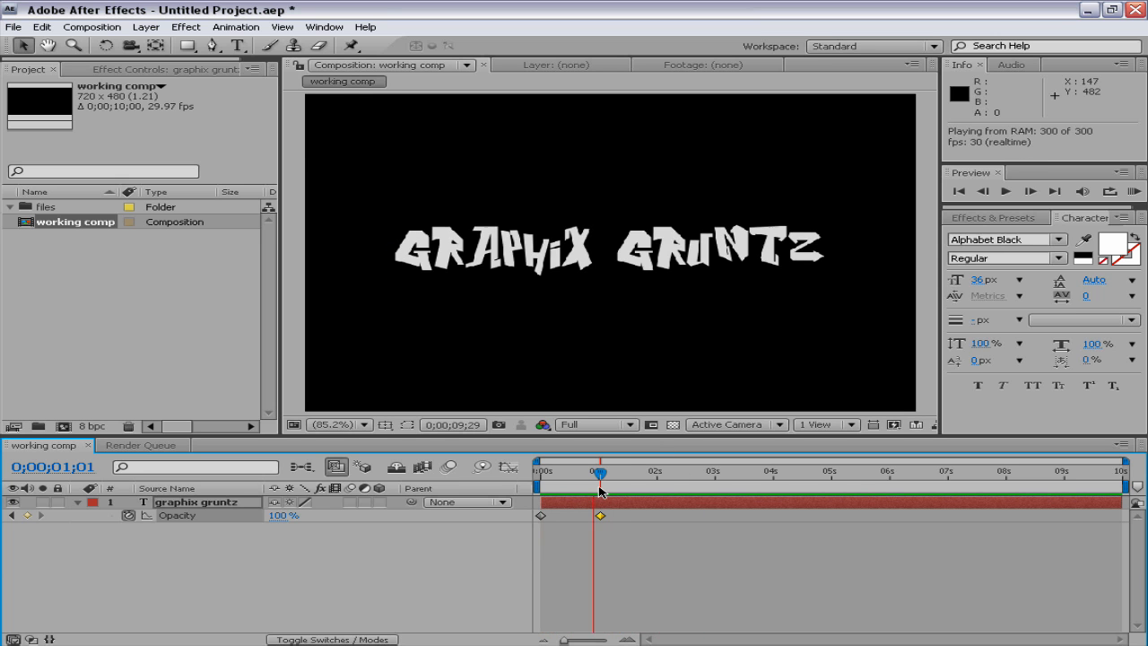
Move the text's second Opacity keyframe out to about 4.5 seconds and play a RAM preview of the slower fade-in
click(601, 515)
drag(601, 516, 808, 514)
key(KP_0)
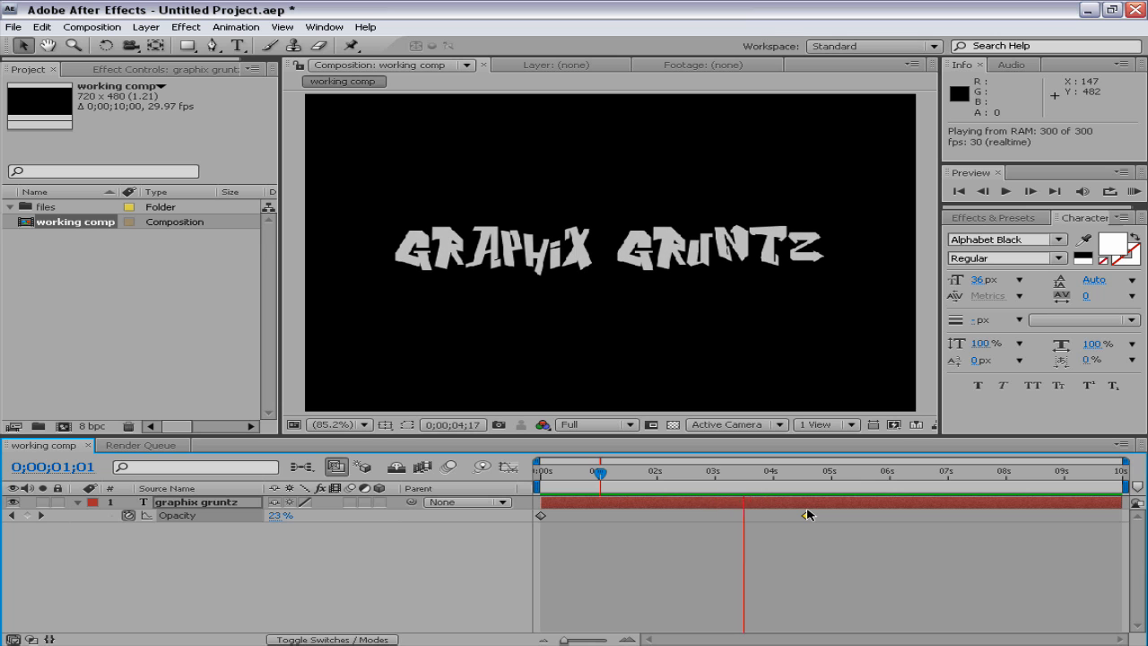
key(KP_0)
key(KP_0)
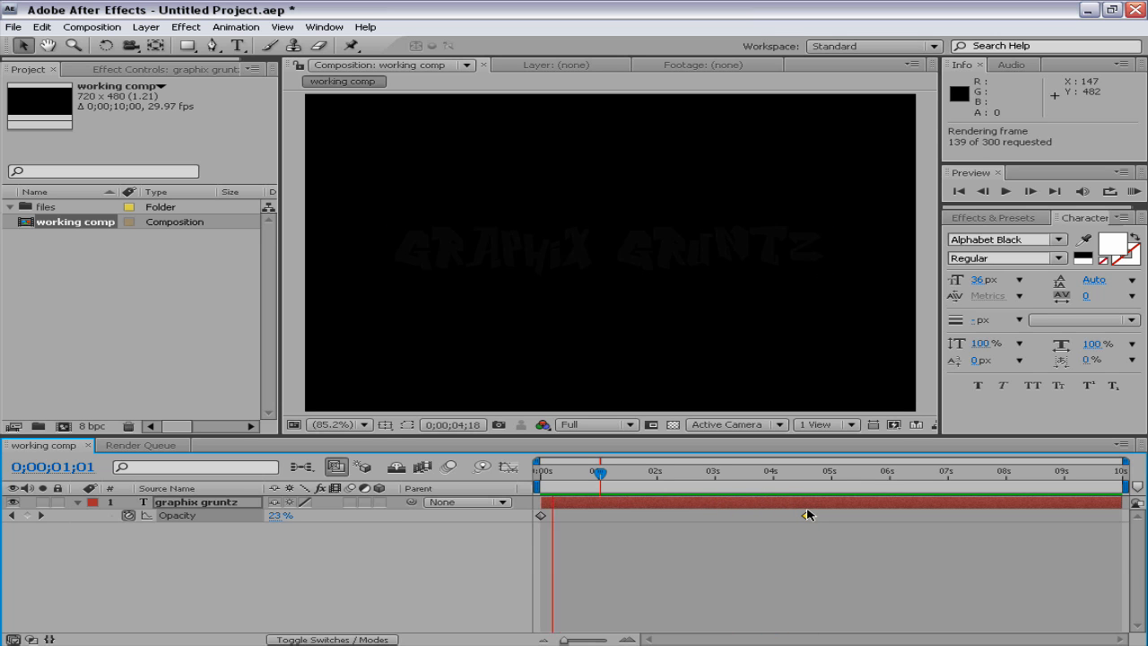
click(807, 515)
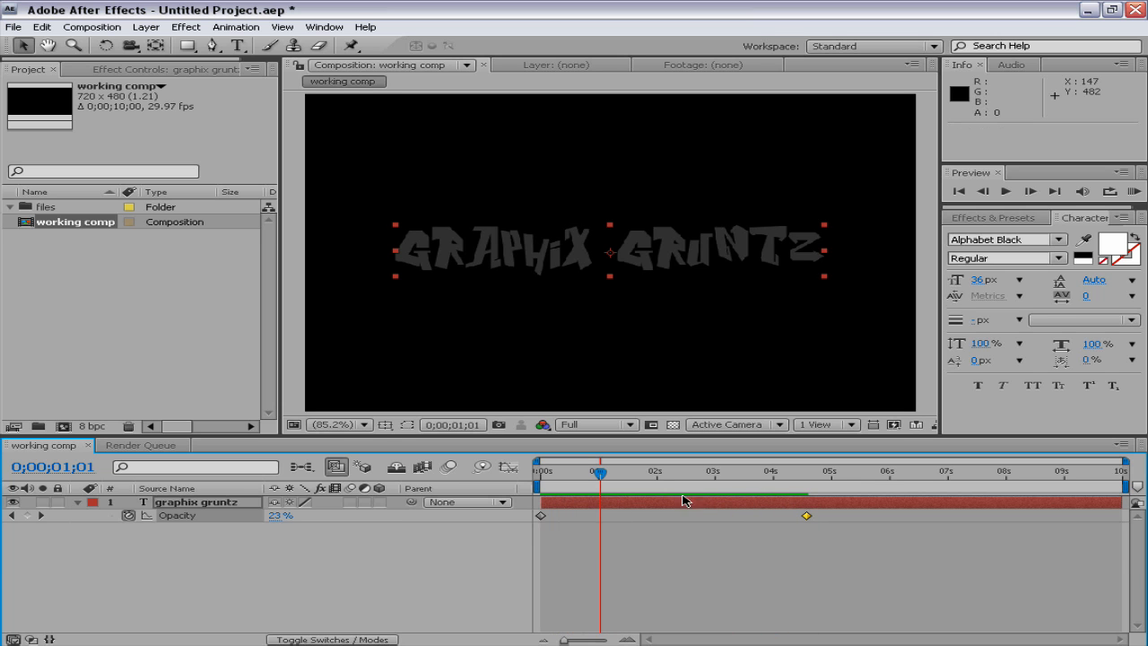
Move the text's second Opacity keyframe back to 0;00;00;28 and set the current time to 0;00;00;16
drag(807, 518, 602, 527)
drag(600, 473, 570, 473)
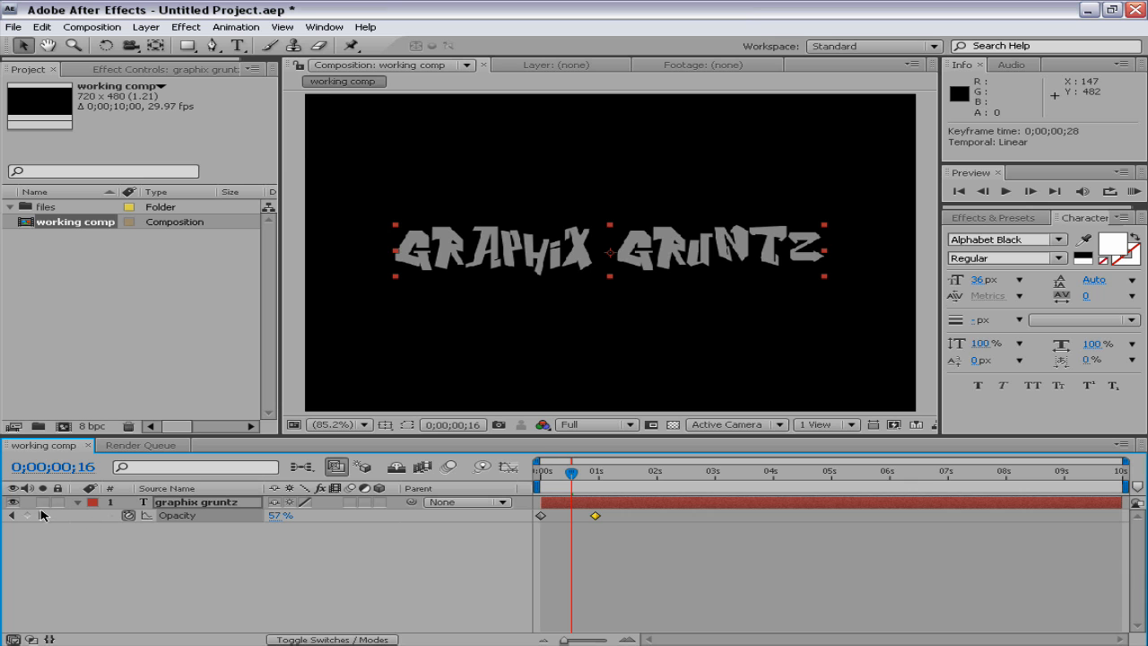
Hide the graphix gruntz text layer, check its Opacity keyframes and leave its properties collapsed
click(77, 505)
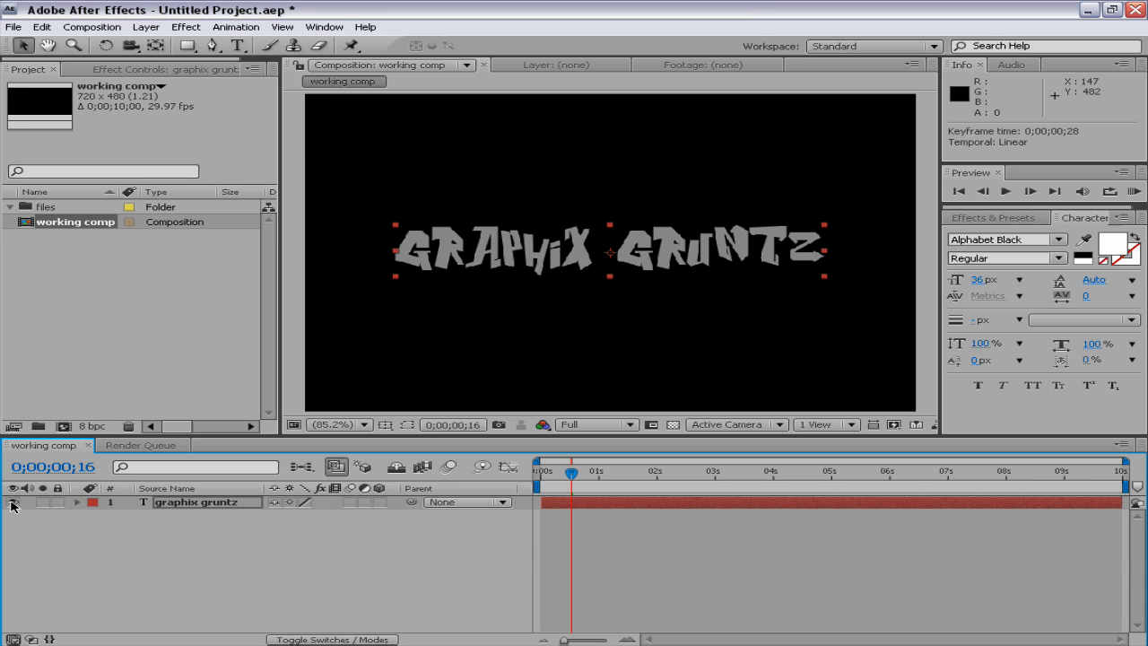
click(12, 506)
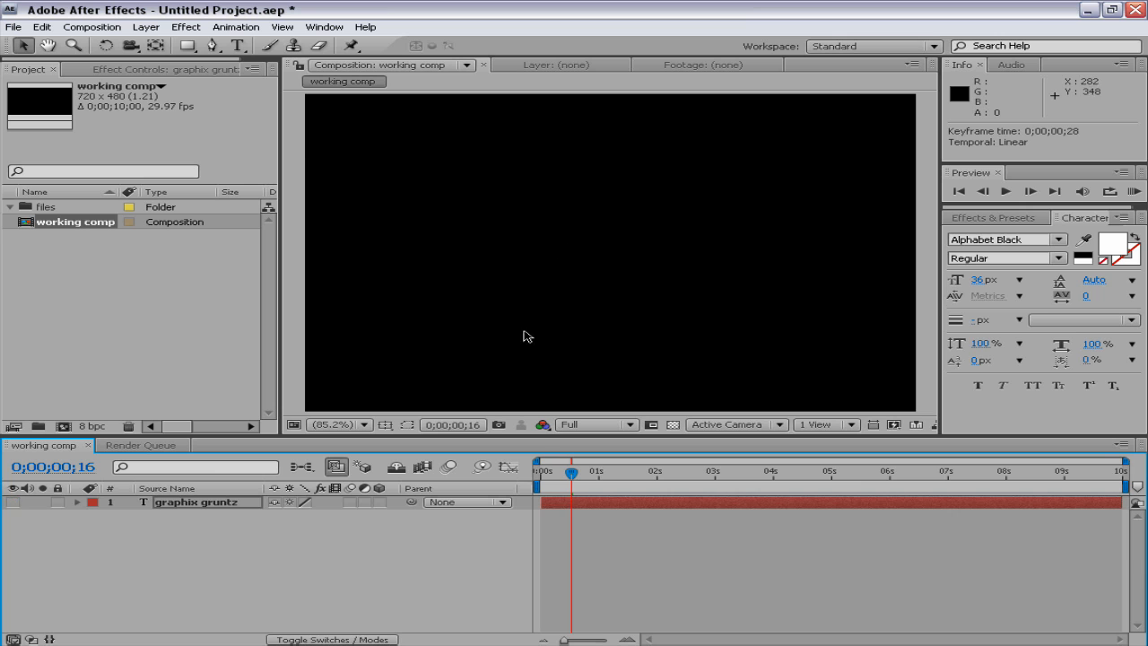
click(182, 517)
click(192, 505)
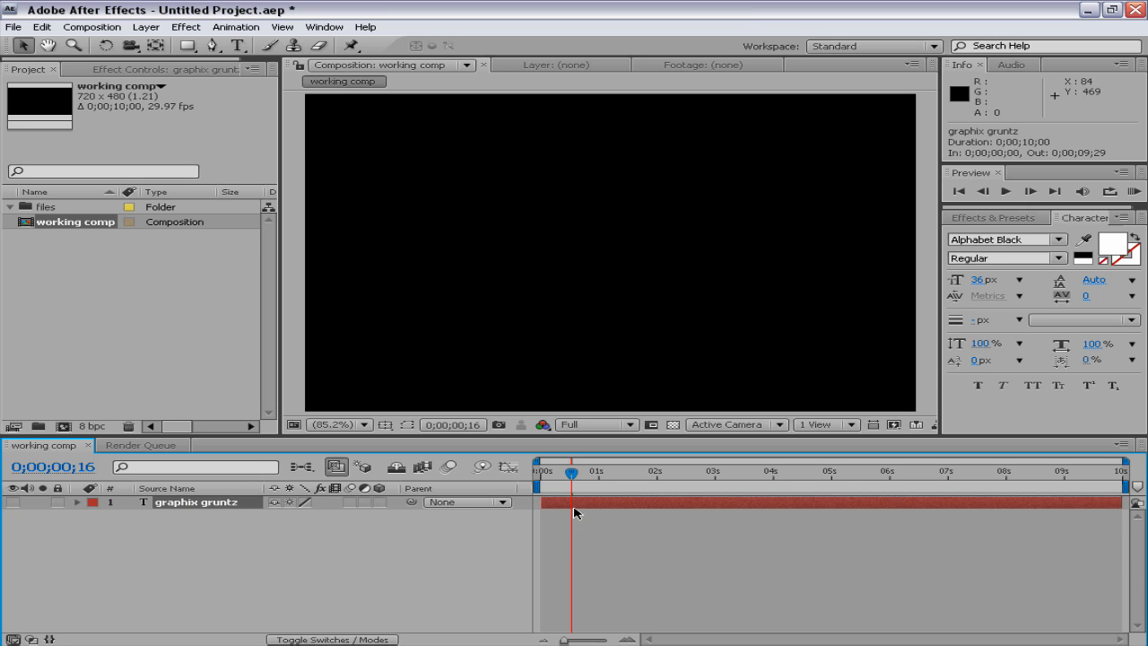
key(t)
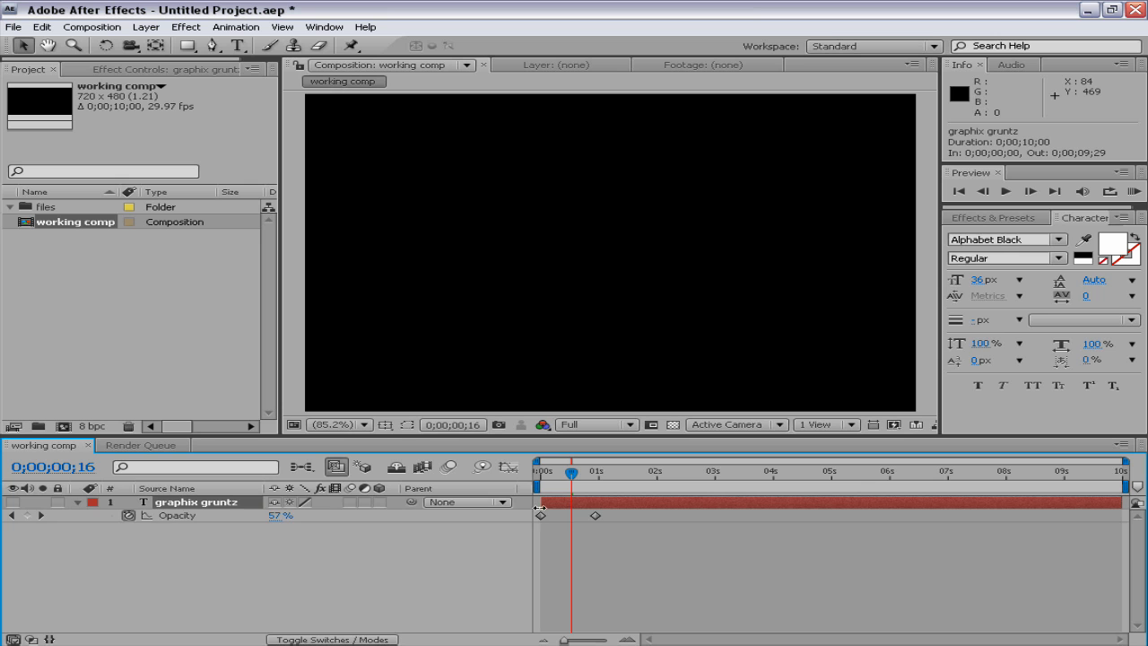
key(t)
Create a black (000000) solid layer named Black Solid 1 at 720 x 480 px
right_click(181, 540)
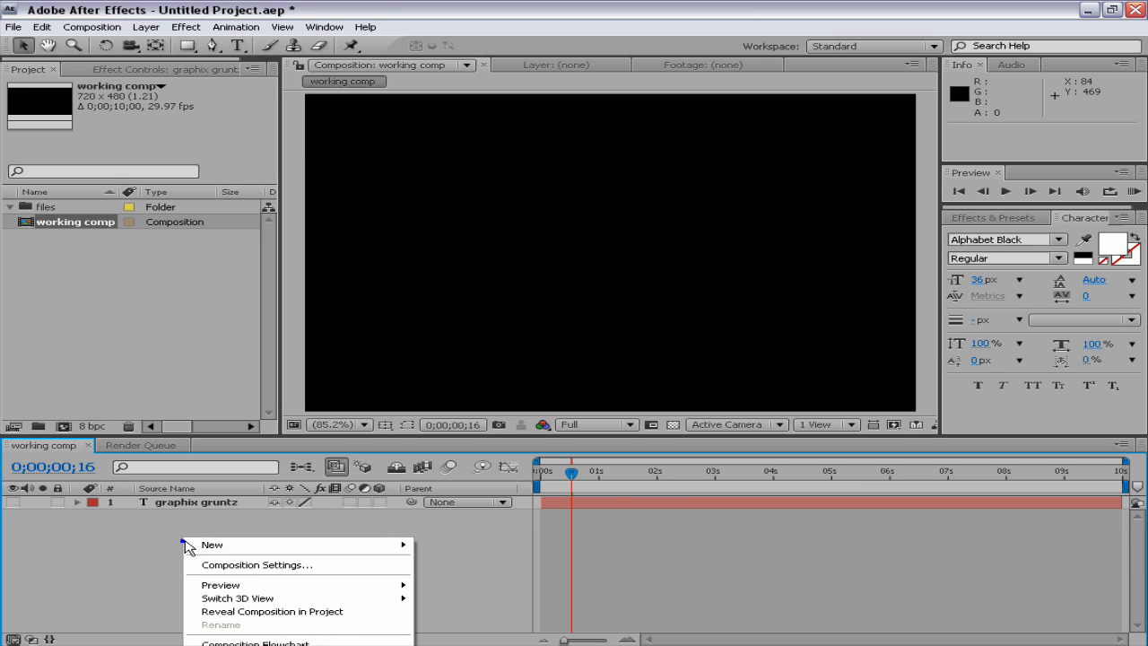
mouse_move(278, 546)
click(446, 579)
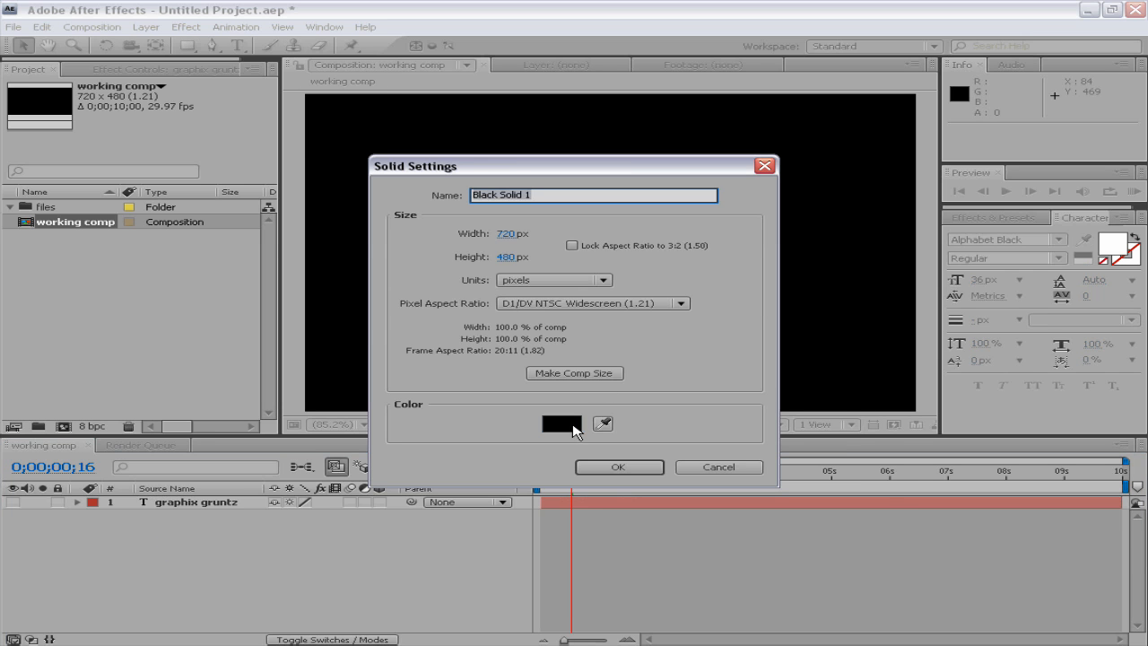
click(562, 425)
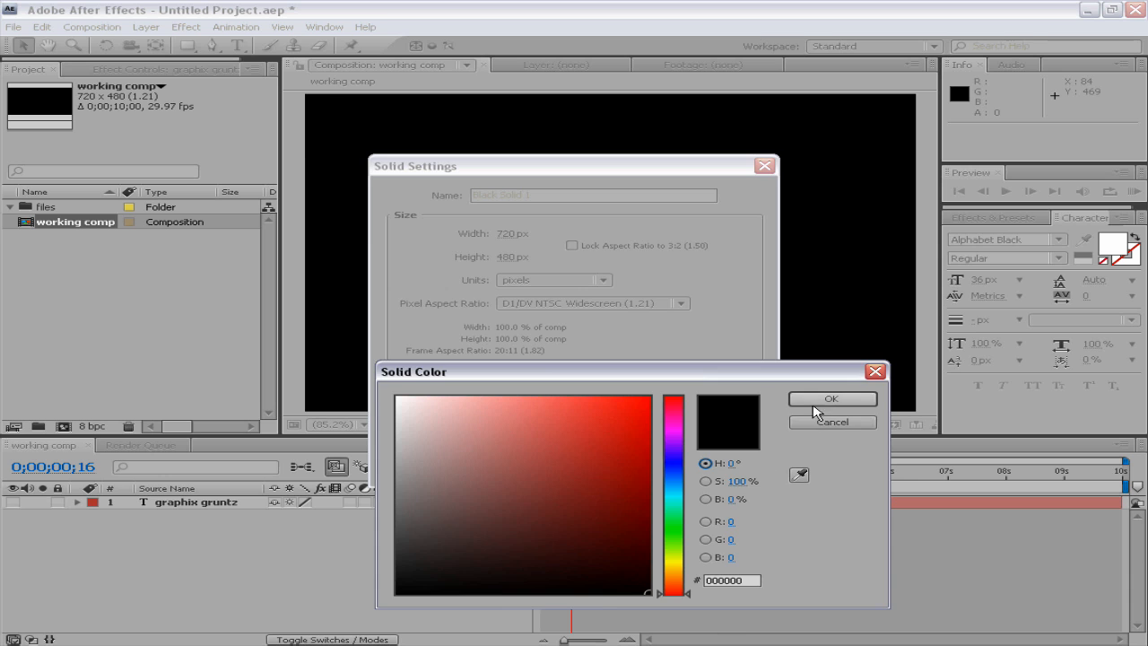
click(816, 400)
click(619, 466)
Find the Ramp effect by searching for "ramp" and apply it to the black solid
click(994, 218)
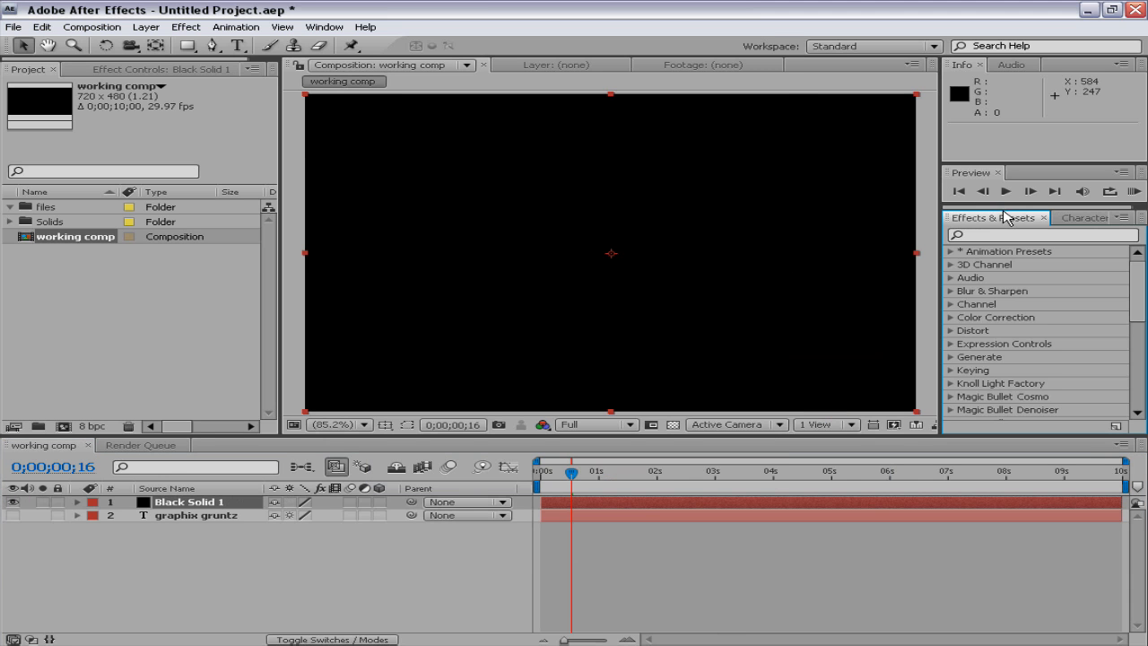
click(990, 236)
text(ramp)
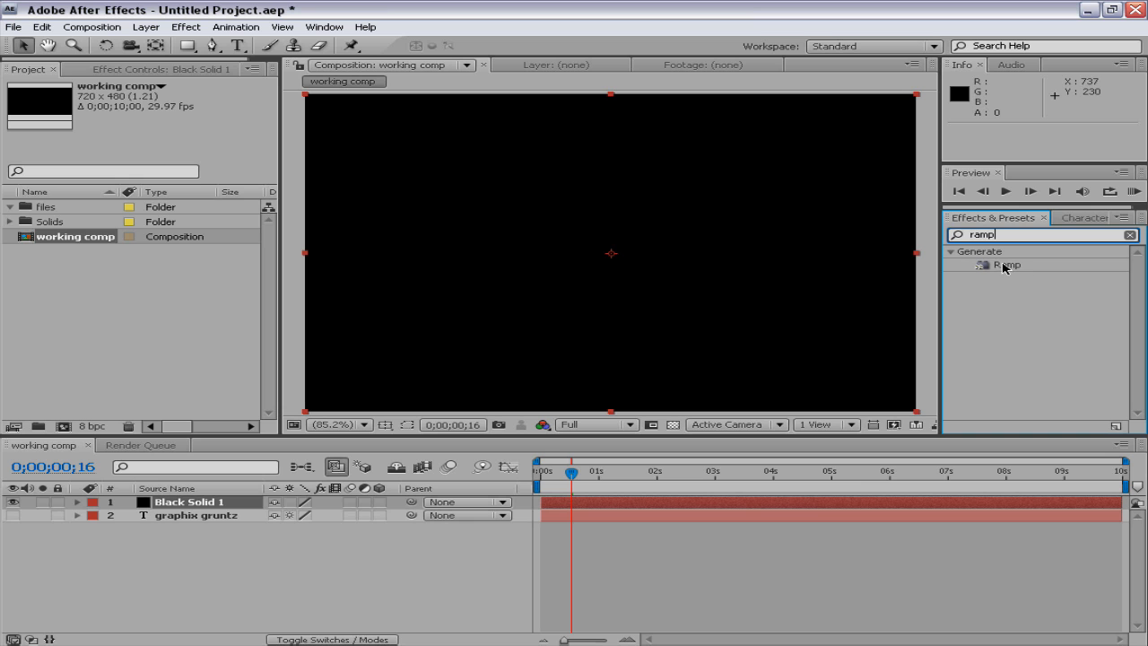
drag(1005, 265, 711, 255)
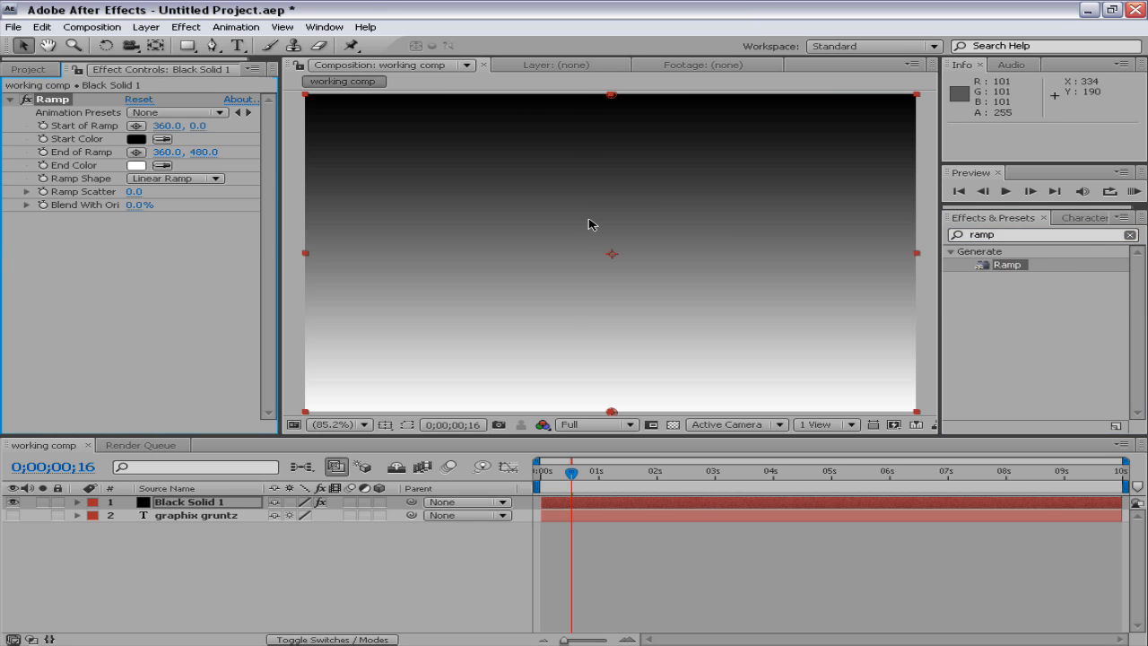
scroll(582, 218, down, 2)
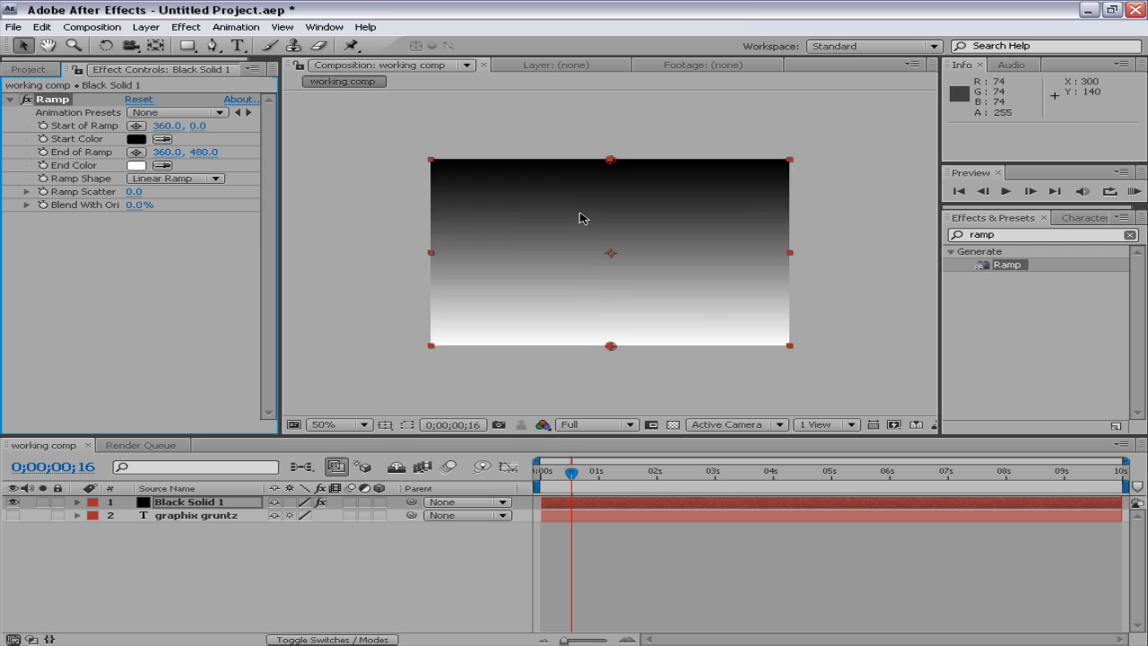
Move the Ramp's start point to about 268, 192 and its end point to about 270, 266
scroll(576, 219, up, 2)
scroll(578, 220, down, 2)
scroll(577, 224, up, 1)
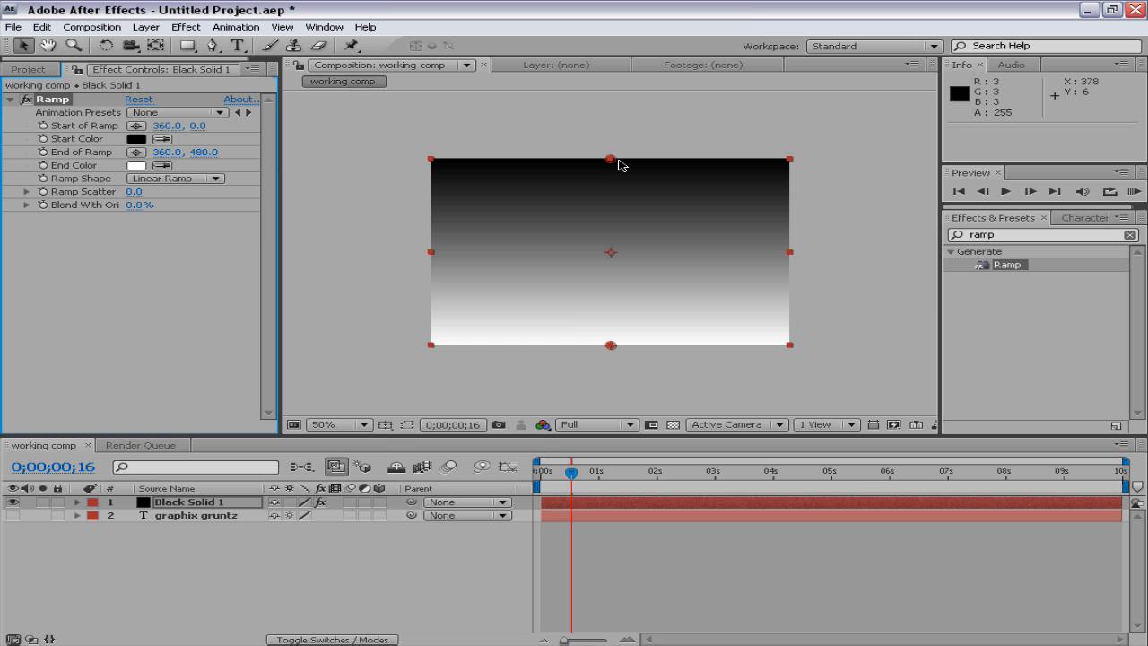
drag(611, 161, 564, 233)
drag(614, 345, 569, 265)
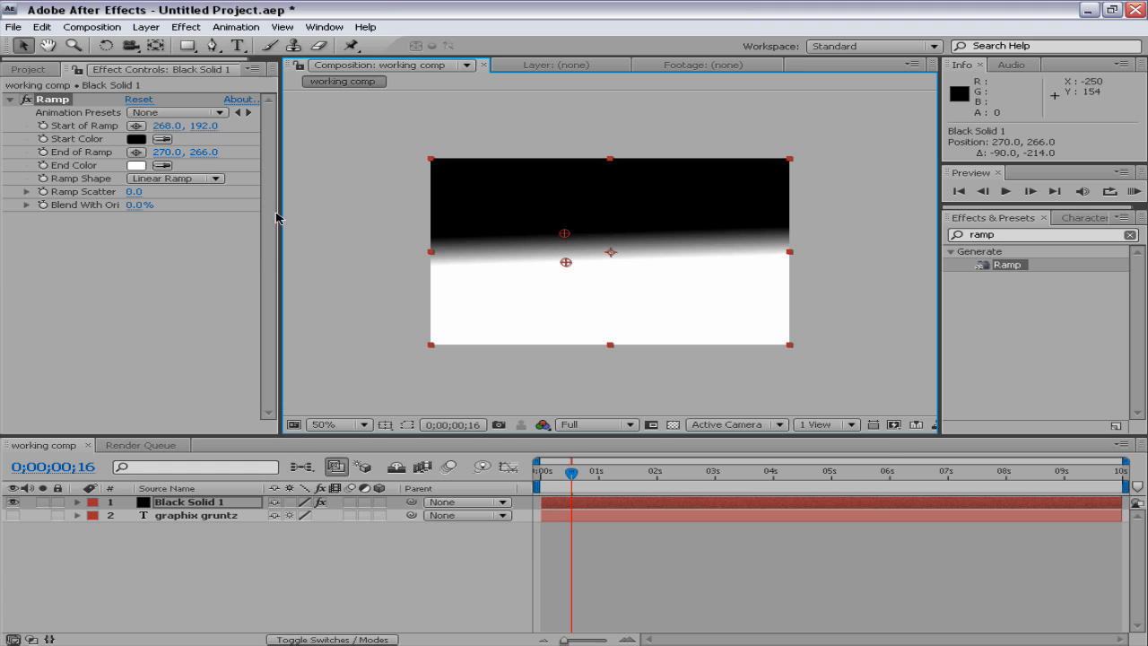
Set the Ramp's End Color to a red of about RGB 197, 38, 38
click(140, 166)
drag(623, 461, 601, 442)
click(812, 398)
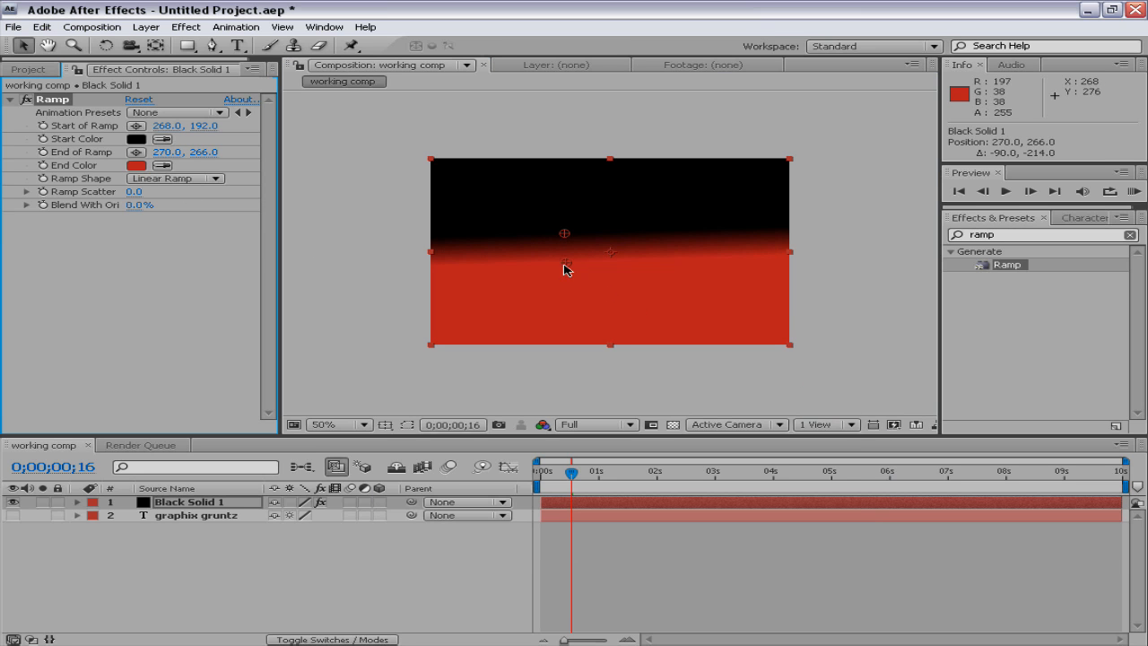
Move the Ramp's end point to about 356, 484 and its start point to about 364, 10
drag(566, 262, 569, 266)
drag(604, 310, 609, 347)
drag(564, 248, 598, 185)
key(ctrl+z)
drag(565, 232, 614, 163)
Change the ramp shape to Radial Ramp, with its start point at about 362, 244 and its end point at about 478, 736
click(196, 178)
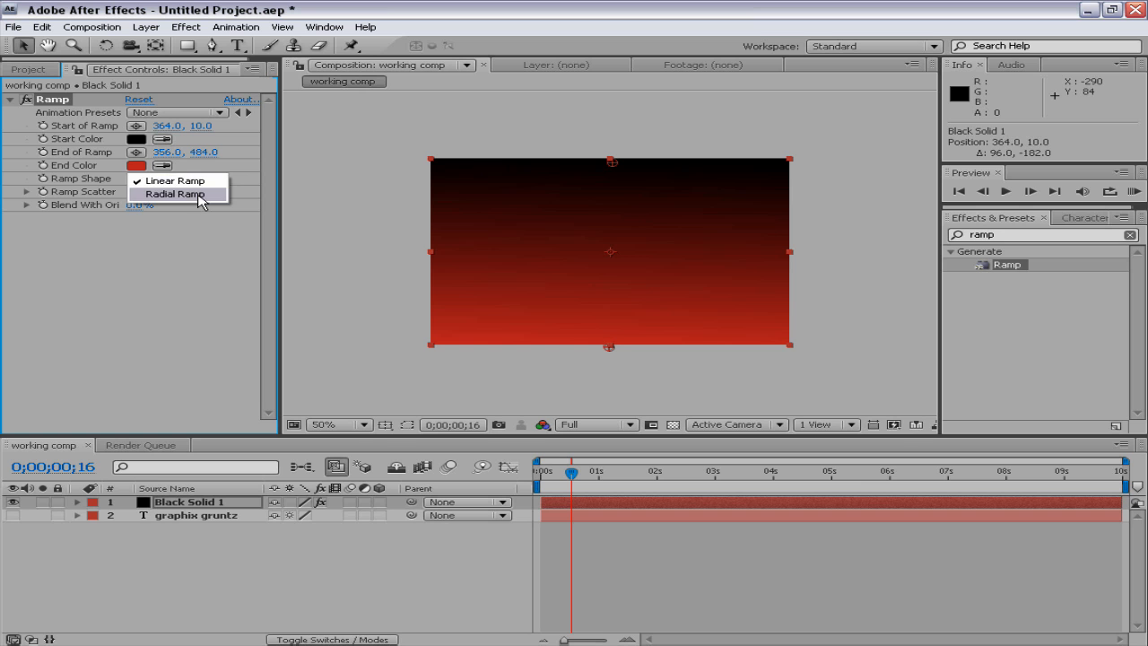
click(199, 194)
drag(612, 166, 612, 253)
drag(610, 348, 670, 448)
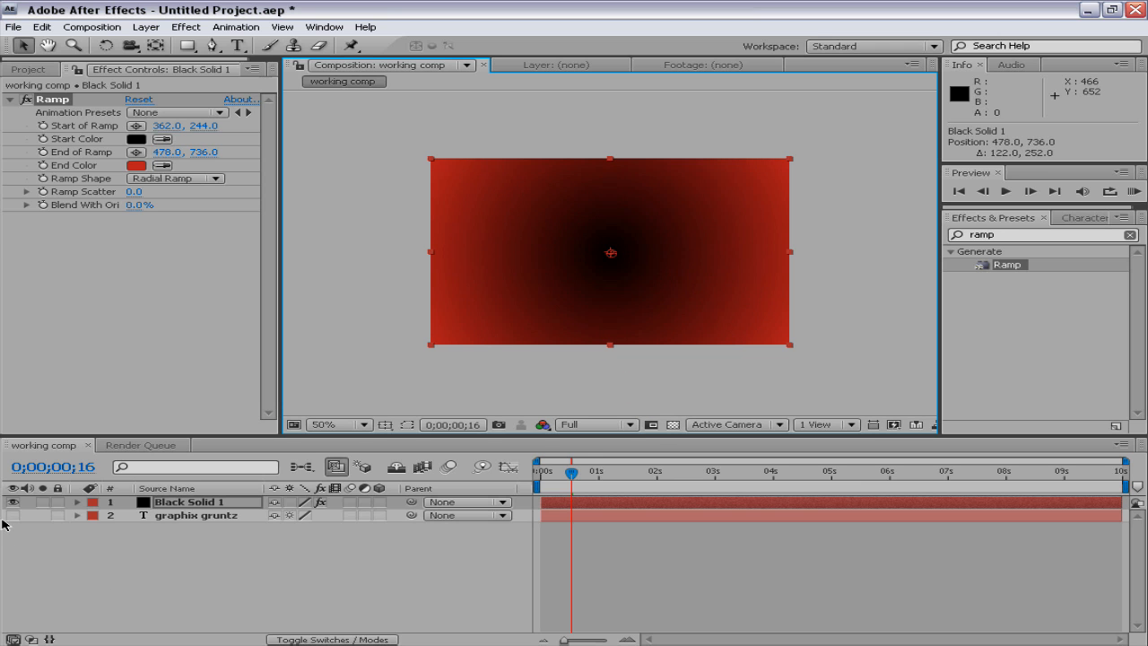
Rename the Black Solid 1 layer as ramp
click(155, 517)
click(178, 505)
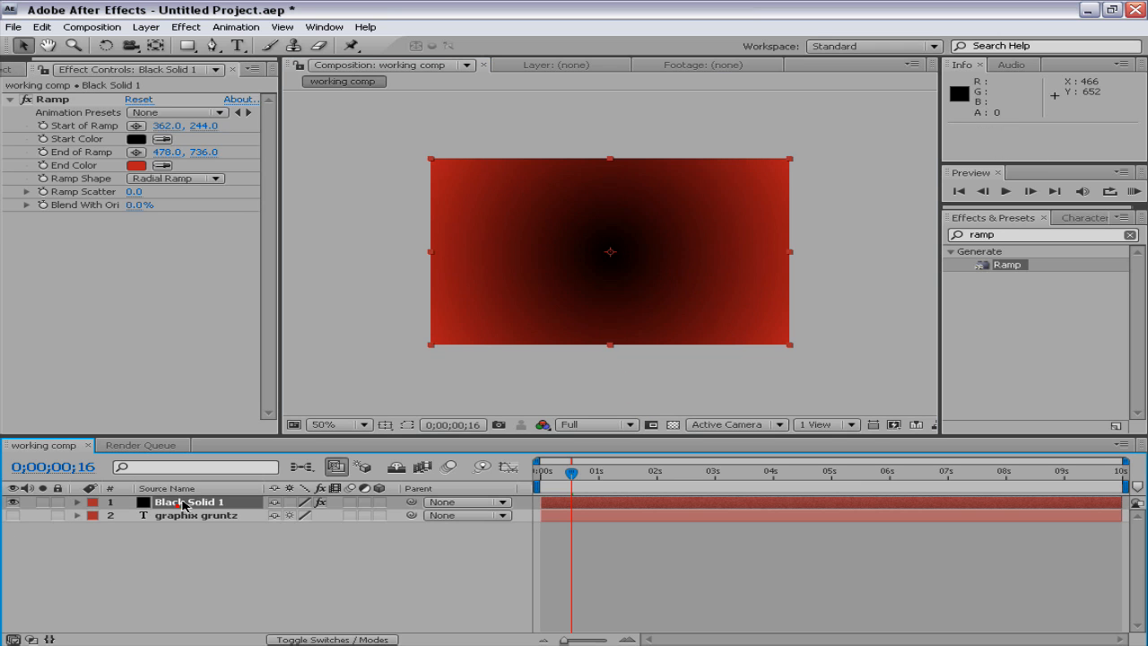
key(Return)
text(ra)
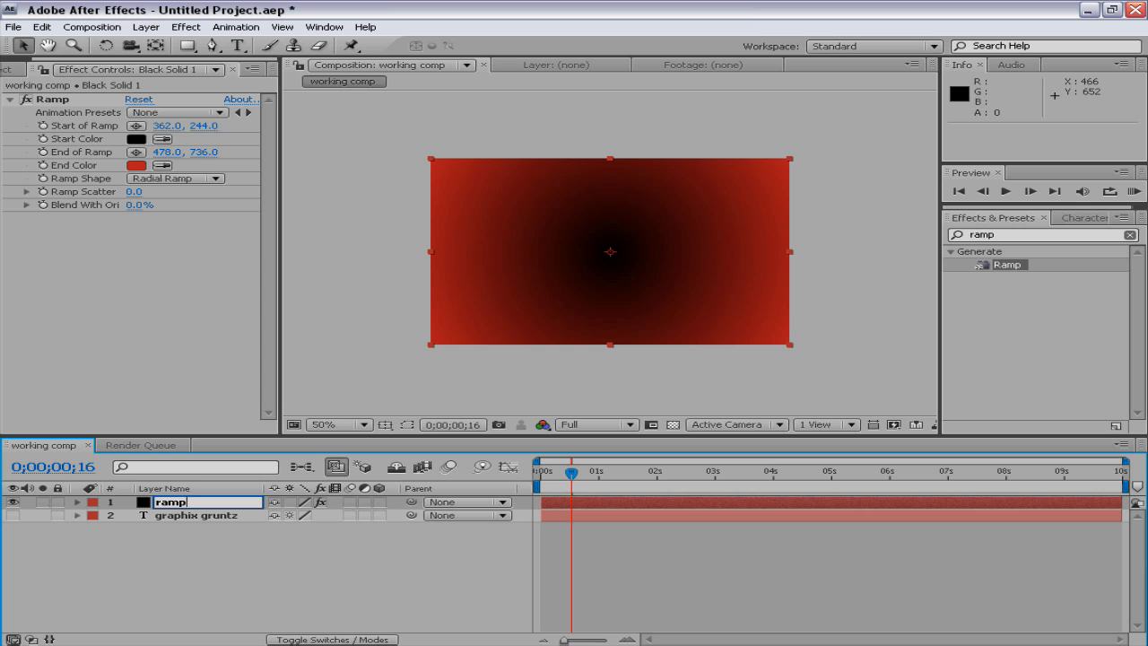
text(mp)
key(Return)
Move the graphix gruntz text layer above the ramp layer and make it visible
drag(180, 517, 199, 504)
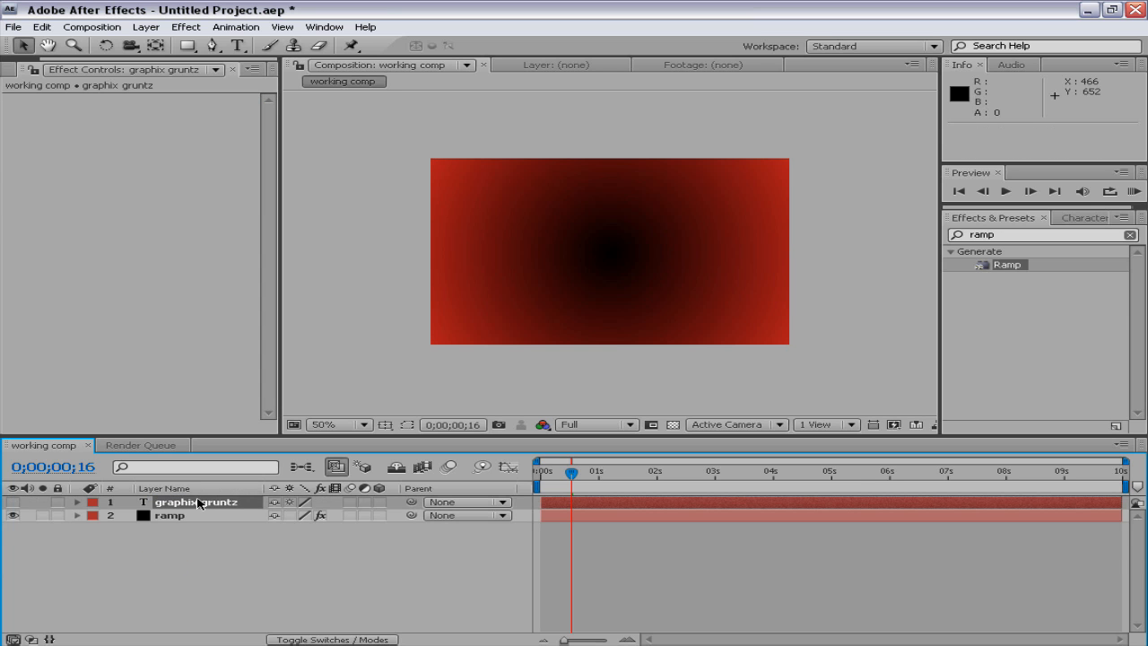
click(14, 504)
Set the current time to 0;00;00;01 and RAM preview the text animation over the ramp background
drag(576, 485, 542, 476)
key(KP_0)
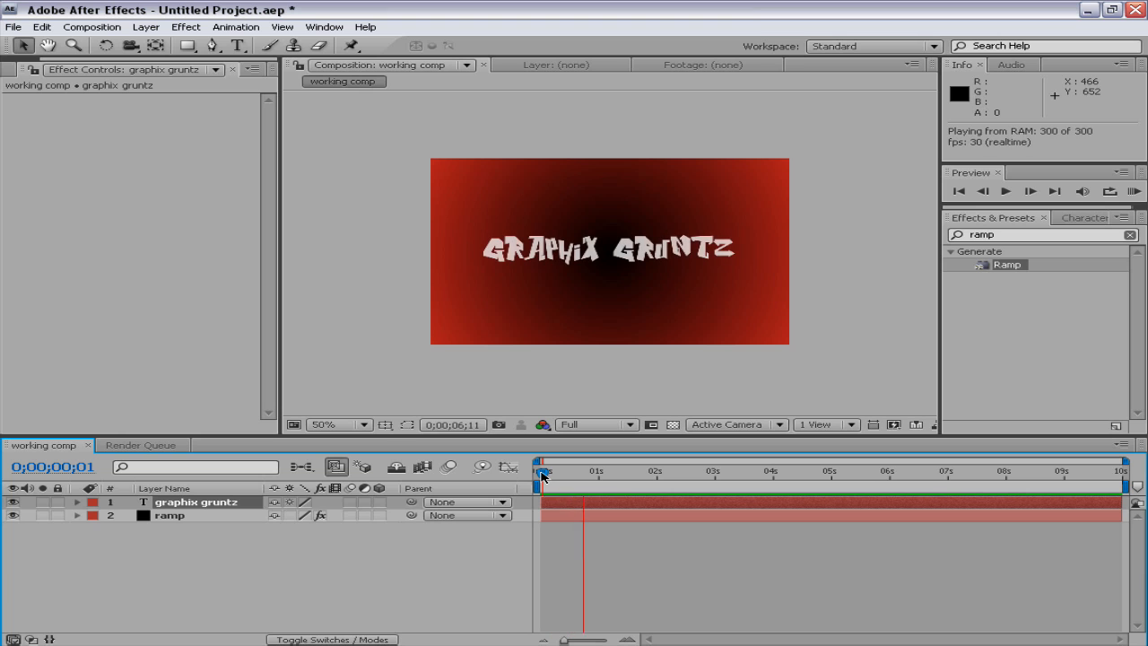
click(542, 475)
Set the Ramp Scatter of the ramp layer to 3.8
click(163, 507)
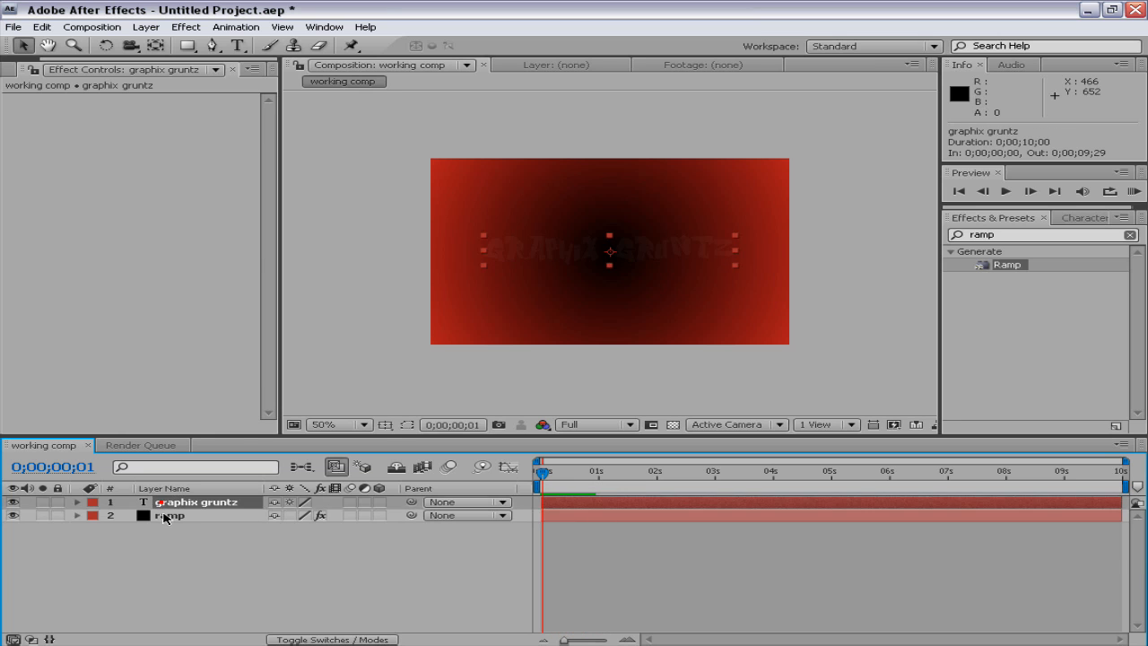
click(164, 513)
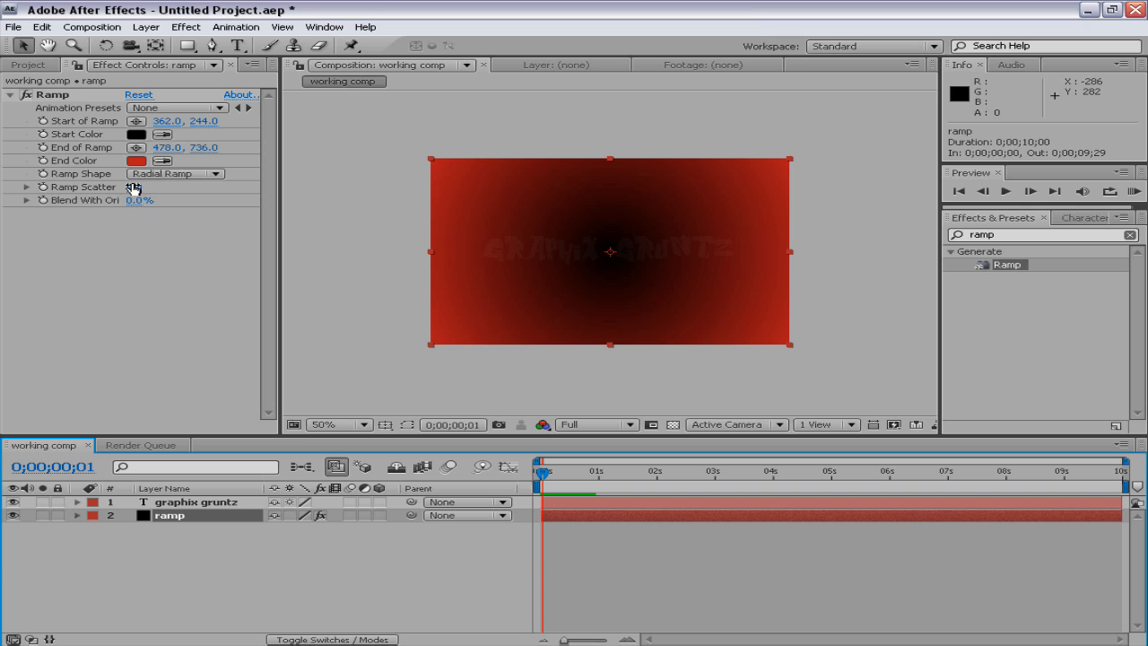
drag(137, 191, 153, 202)
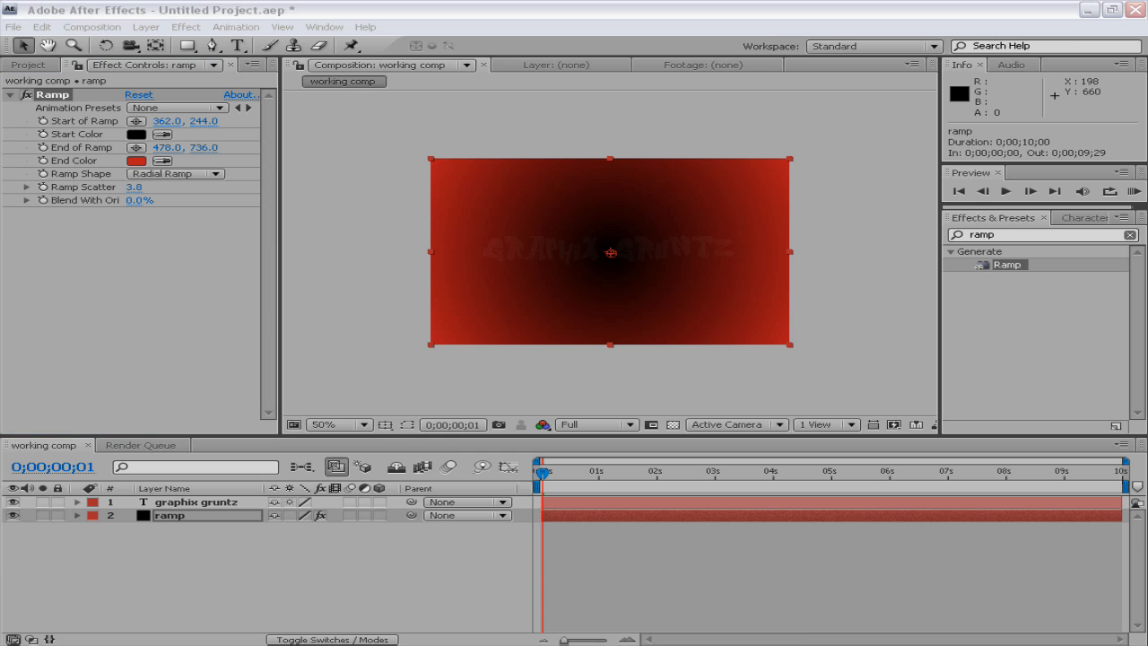
Delete the Ramp effect from the ramp layer
click(379, 580)
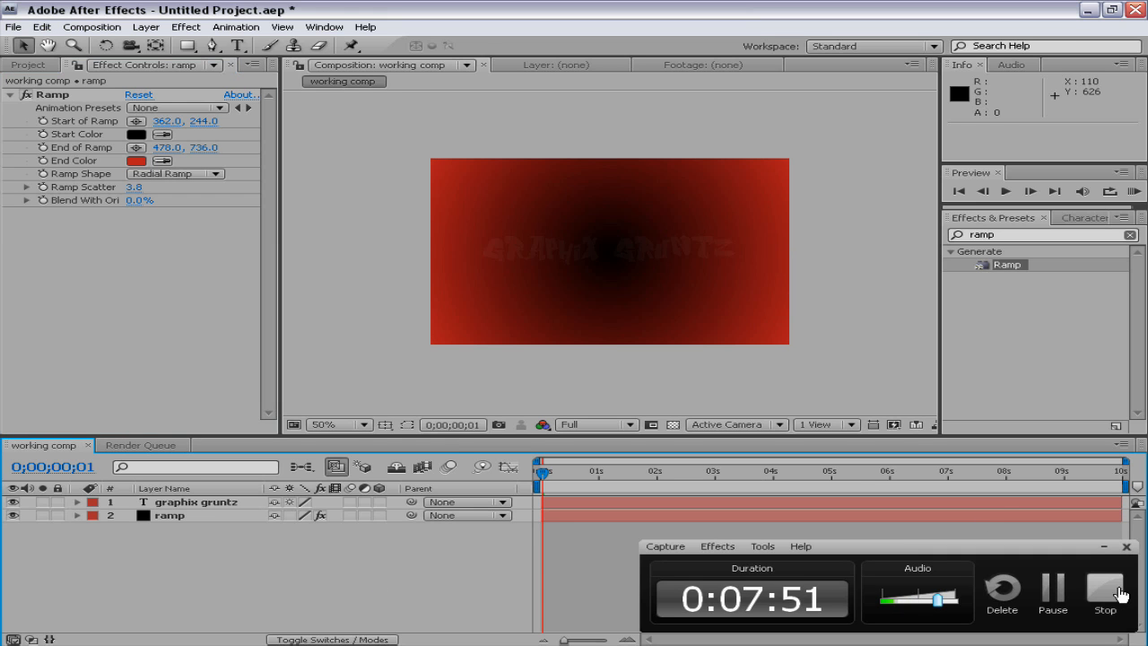
click(1104, 548)
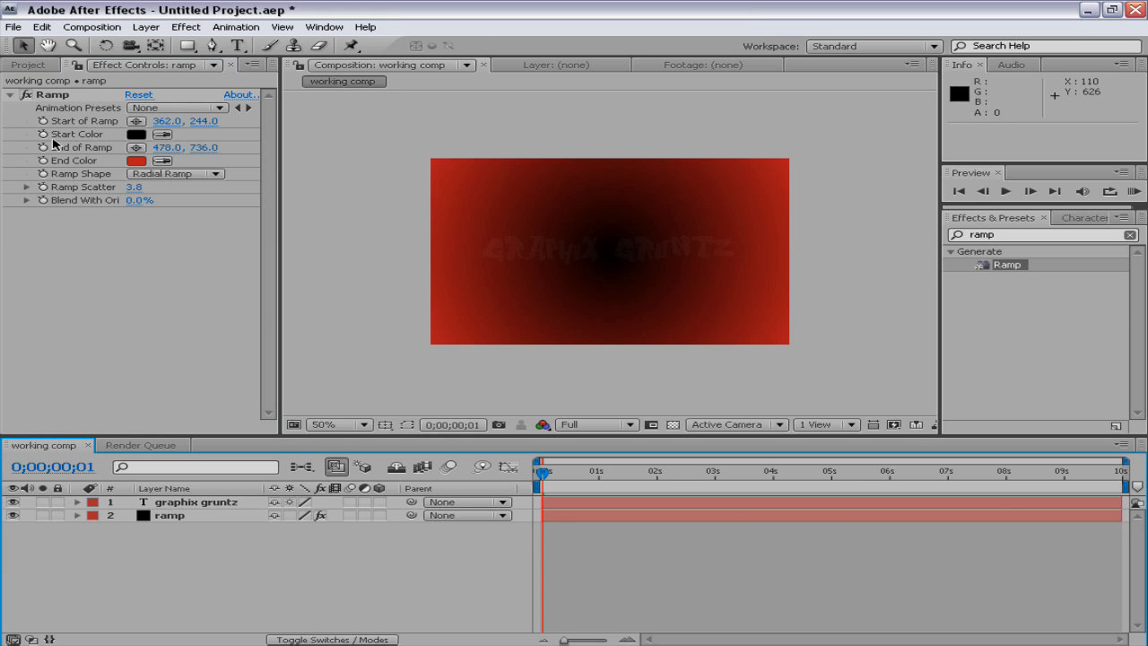
click(57, 99)
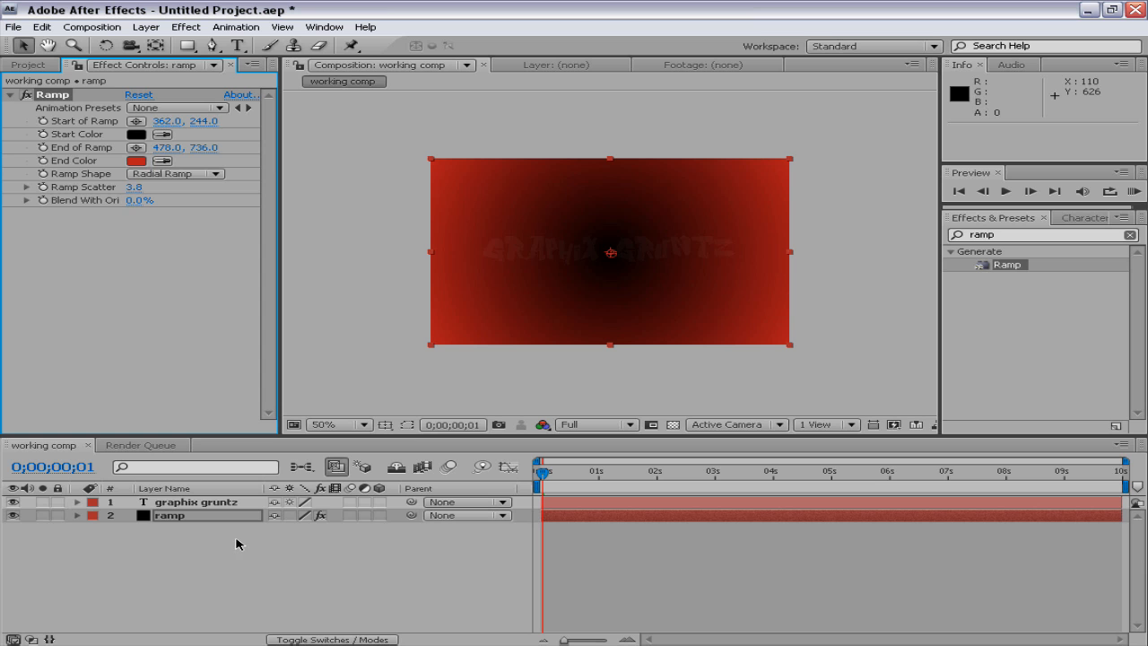
key(Delete)
Remove the graphix gruntz text's Opacity keyframes and set its Opacity to 100% at 0;00;00;00
click(220, 503)
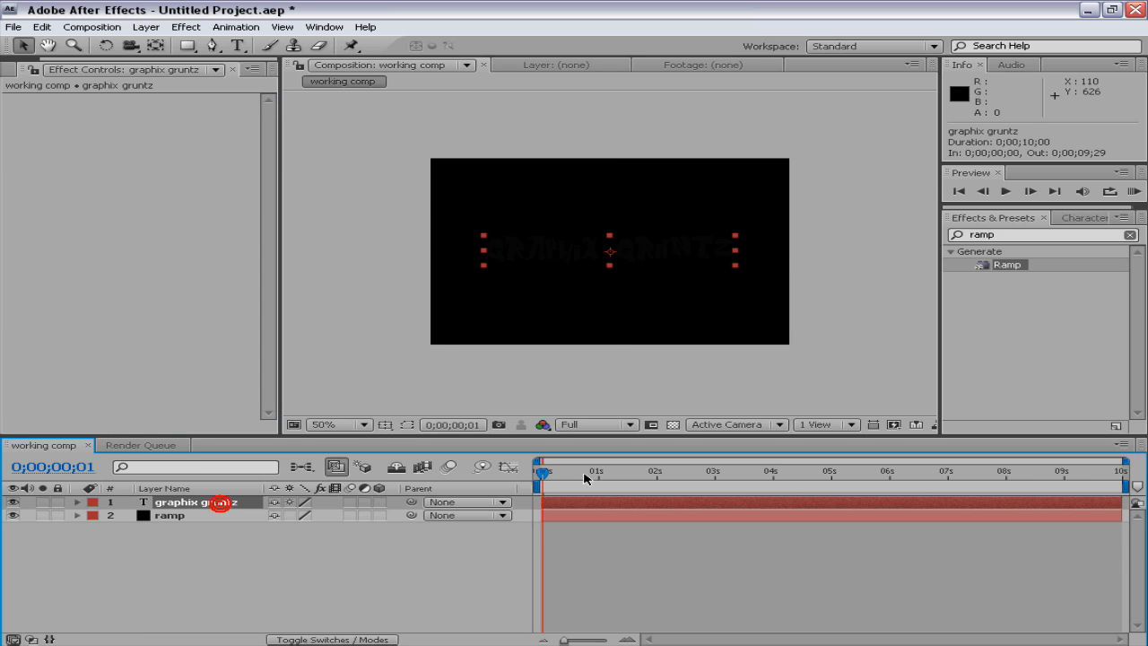
mouse_move(552, 473)
mouse_down()
mouse_move(589, 473)
mouse_move(541, 474)
mouse_move(590, 471)
mouse_move(559, 474)
mouse_up()
key(p)
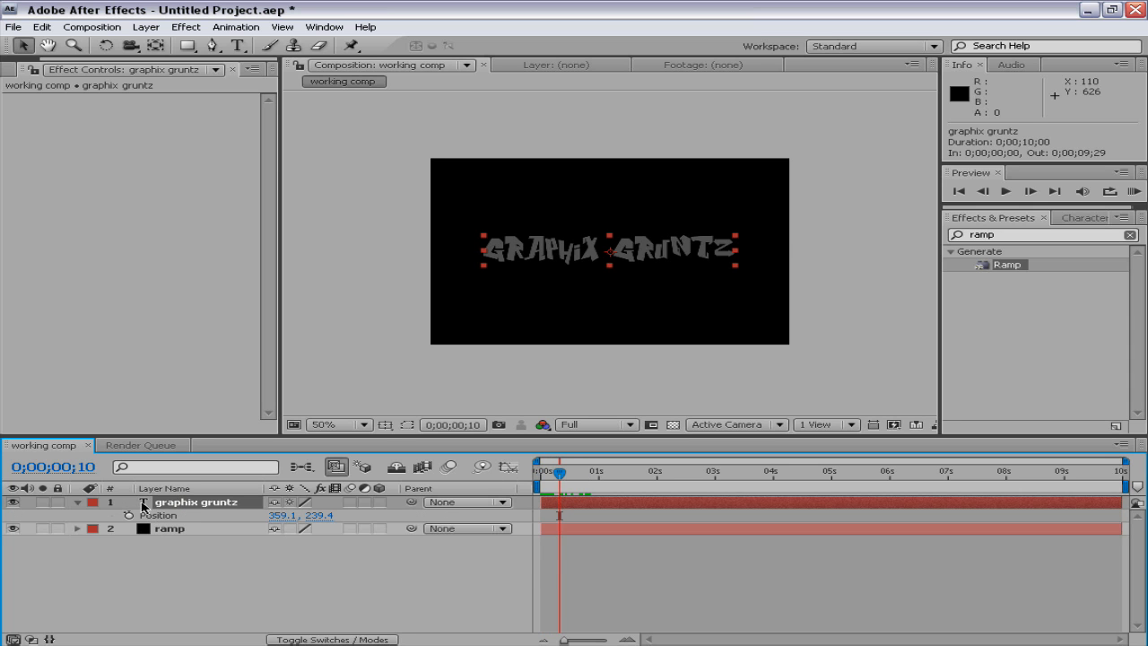
key(t)
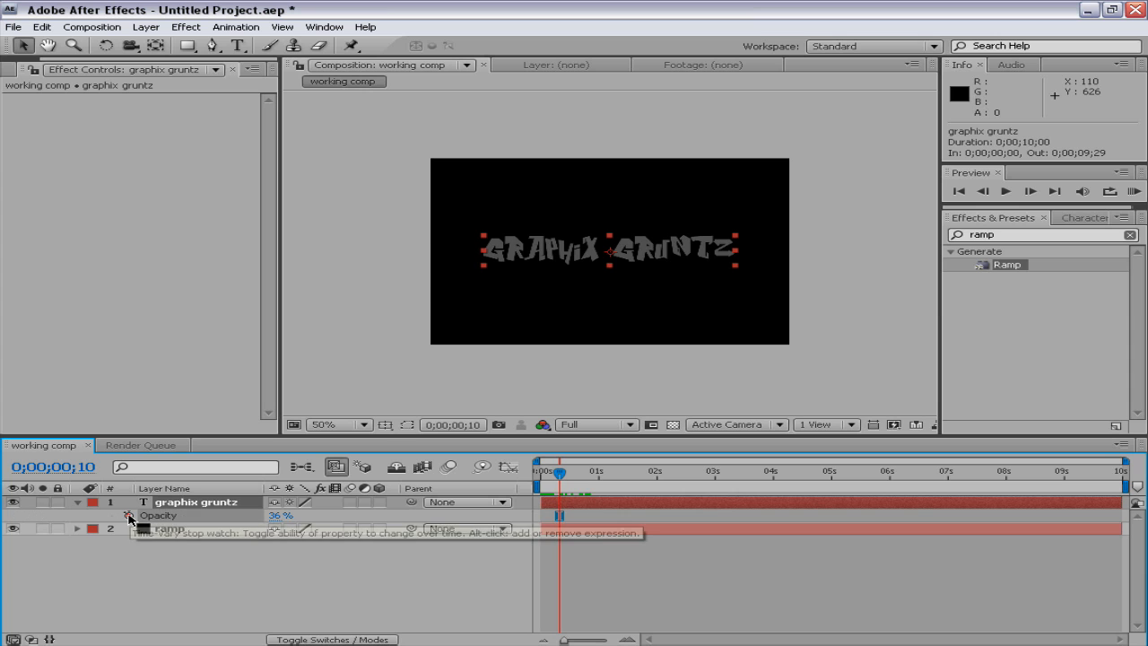
key(Home)
drag(277, 517, 446, 515)
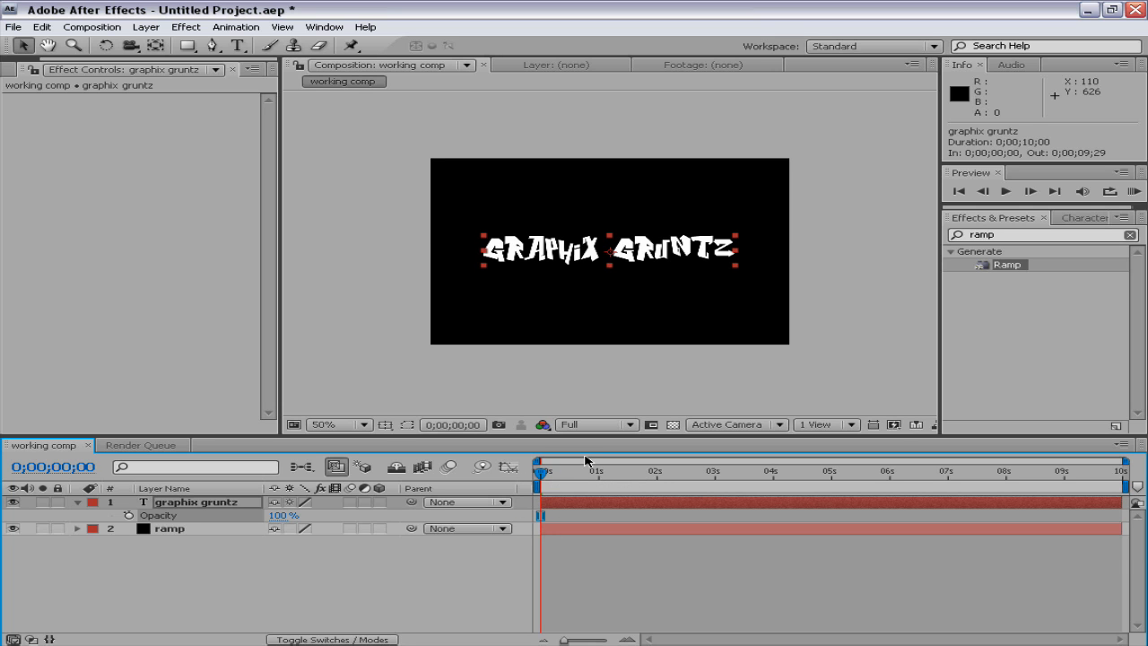
alt+click(128, 518)
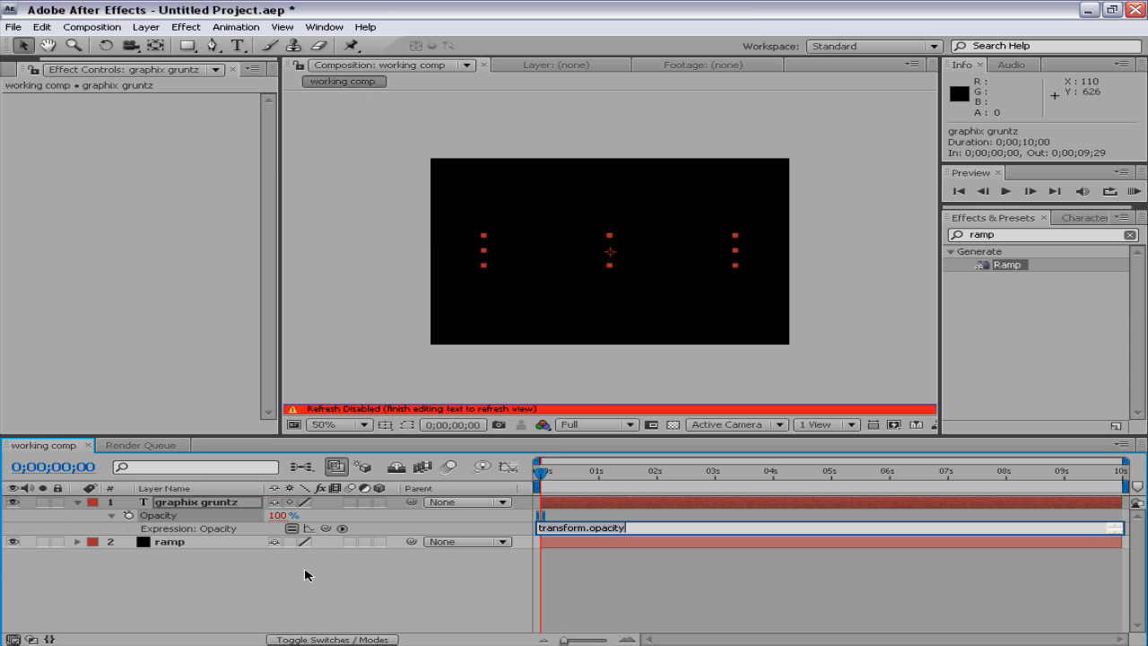
text(wigg)
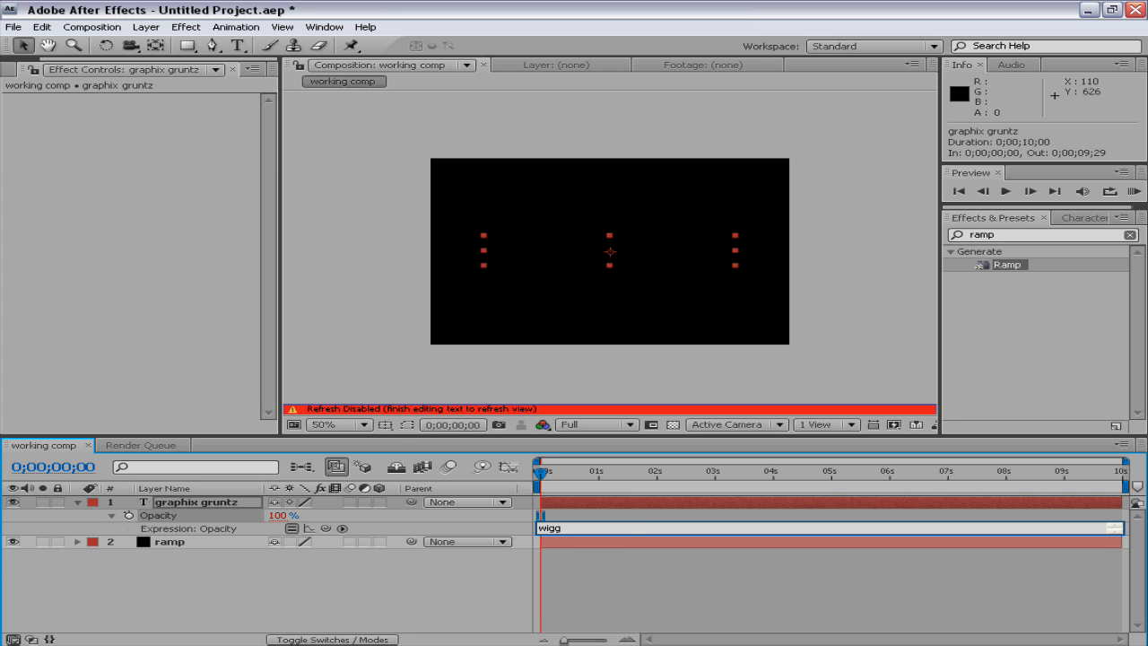
key(F9)
click(1052, 588)
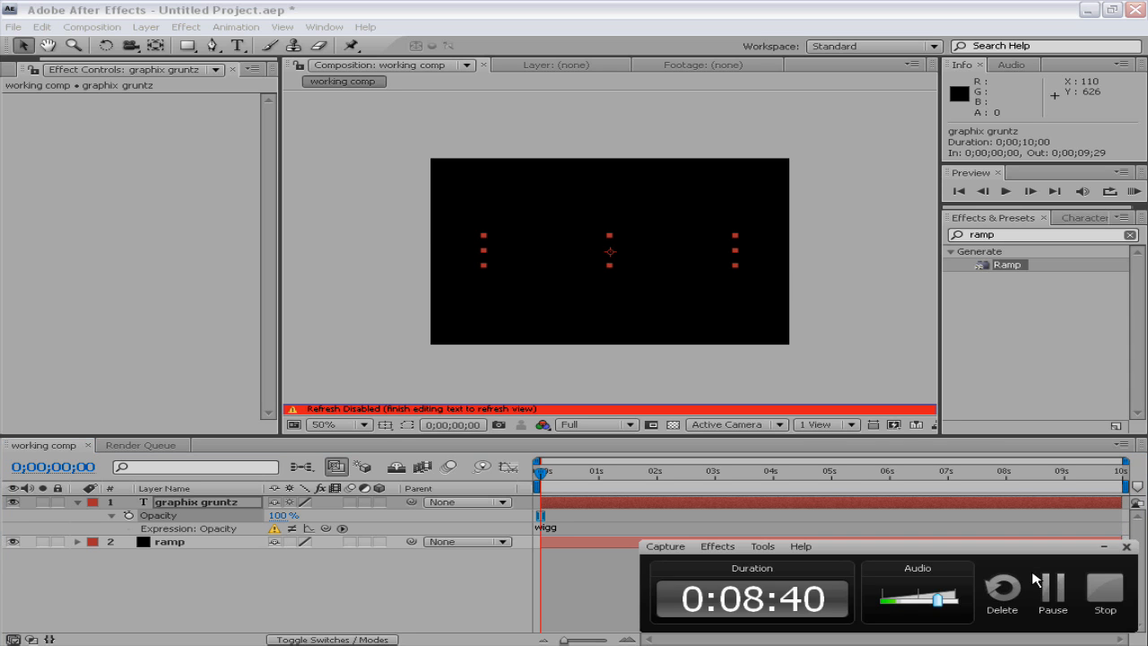
click(580, 404)
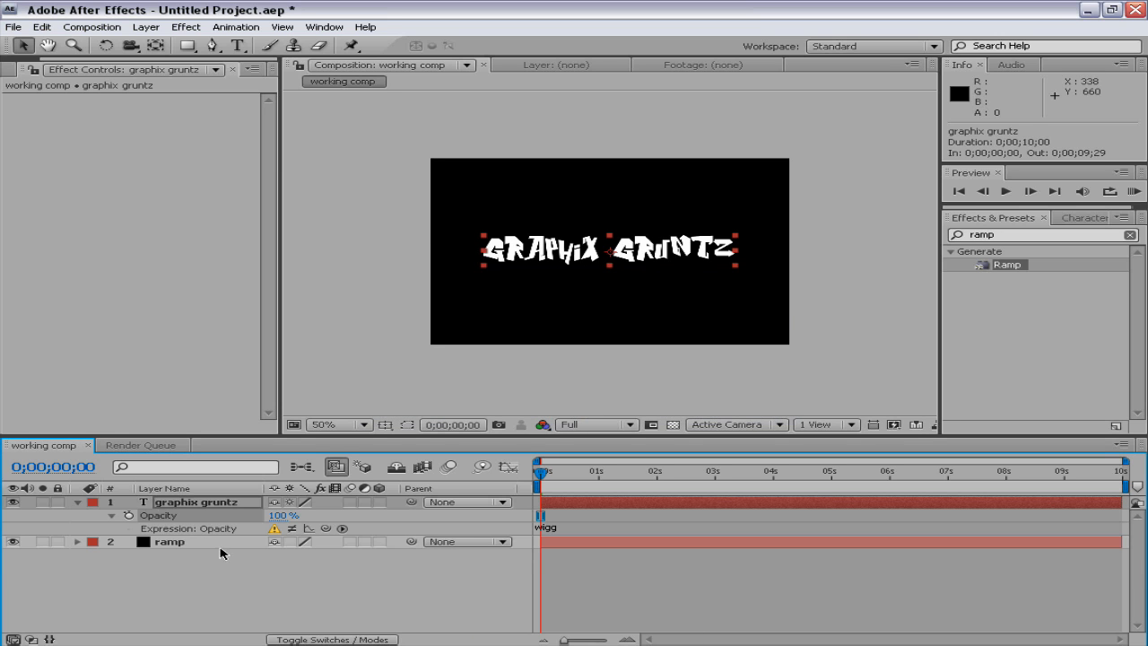
alt+click(129, 518)
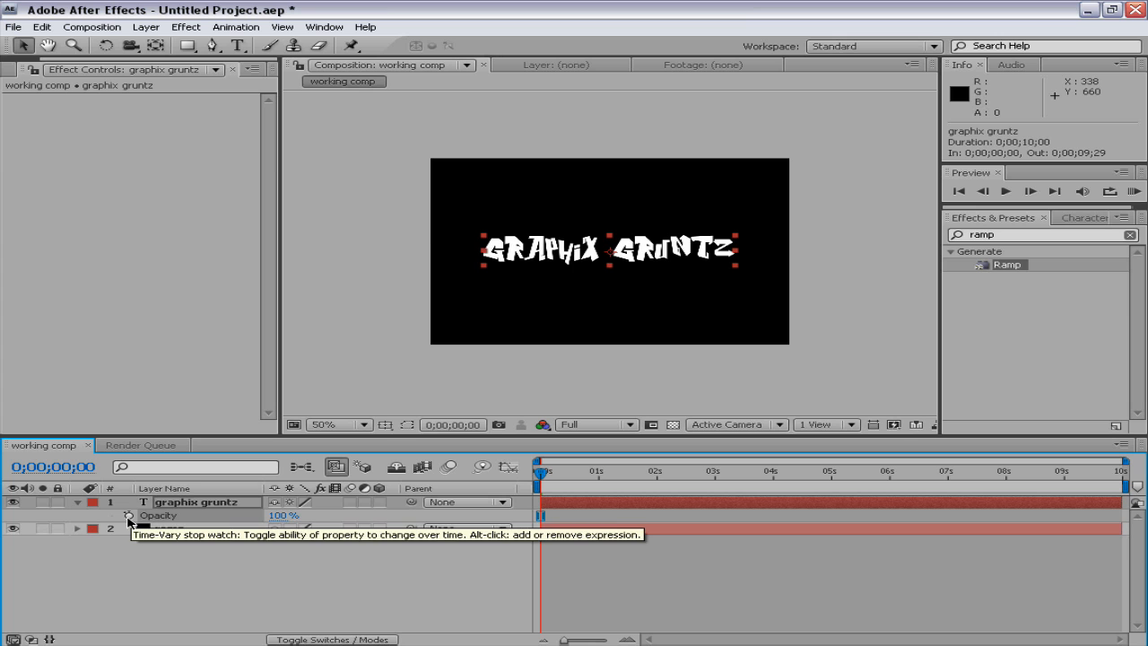
Add the expression wiggle(1,100) to the graphix gruntz text's Opacity
alt+click(129, 518)
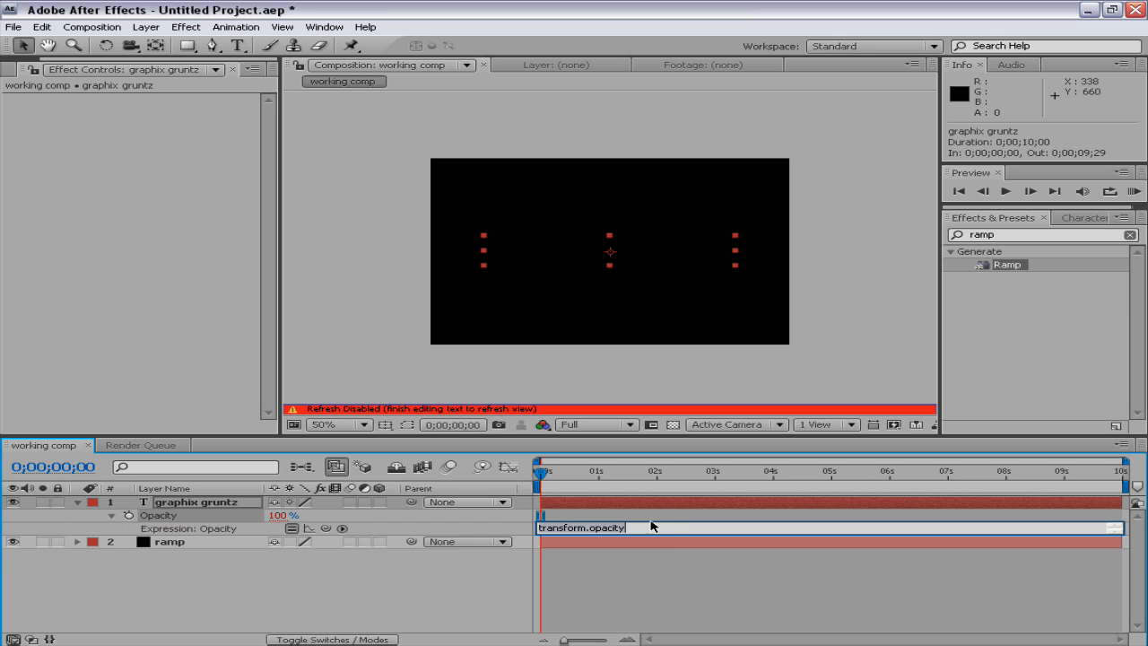
text(w)
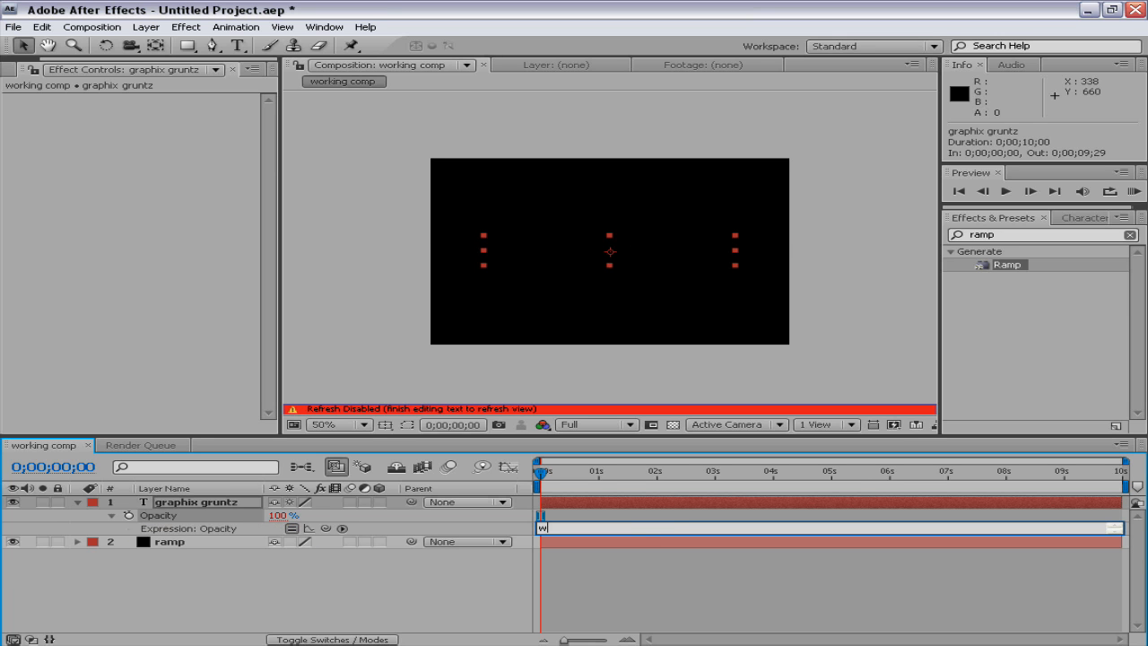
text(iggle(1,100)
RAM preview the opacity wiggle from the first frame, stop it and set the current time to 0;00;00;13
drag(605, 494, 494, 481)
key(KP_0)
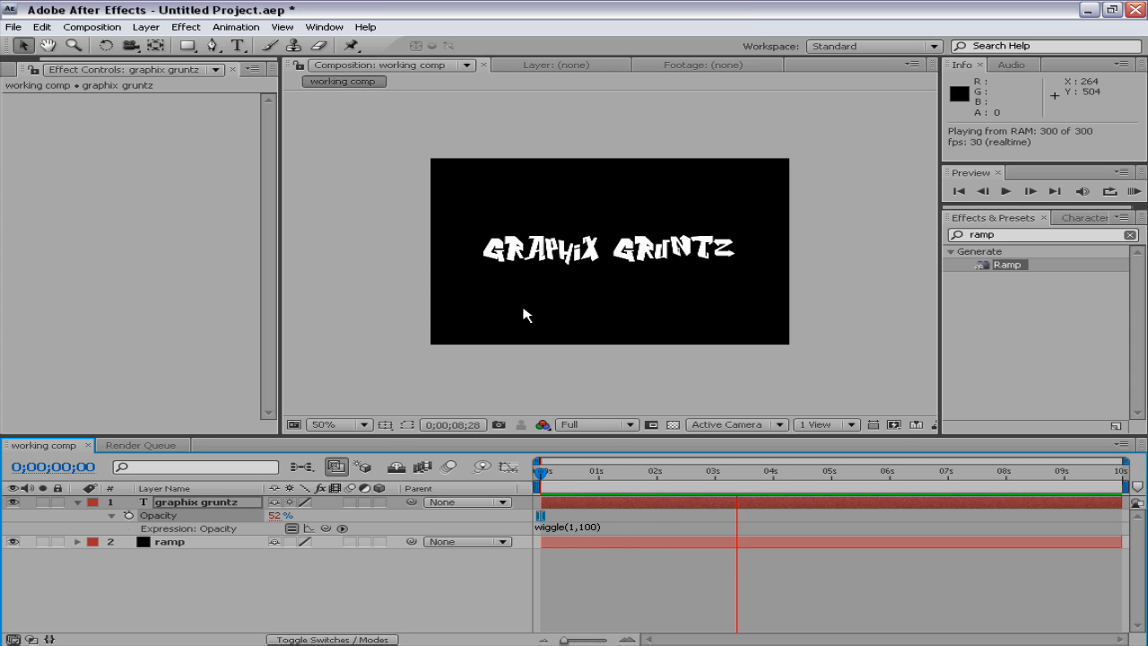
click(564, 482)
mouse_move(563, 483)
mouse_down()
mouse_move(551, 483)
mouse_move(587, 482)
mouse_move(568, 484)
mouse_up()
Change the text's Opacity expression to wiggle(10,100) and preview the faster flicker
click(585, 528)
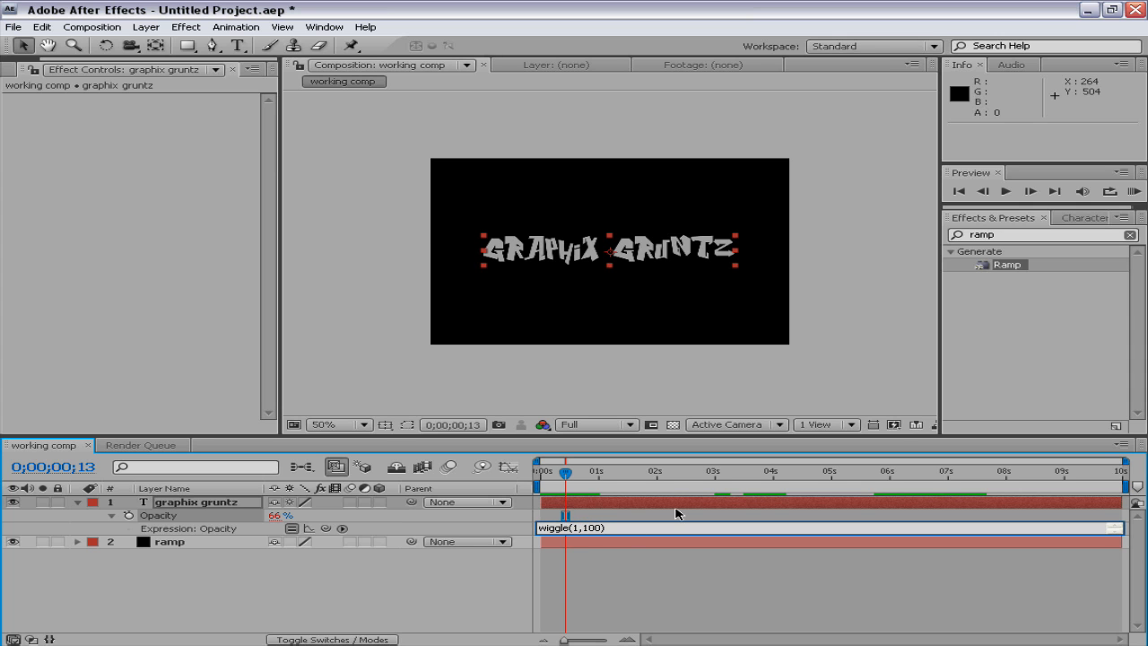
text(0)
drag(549, 475, 767, 482)
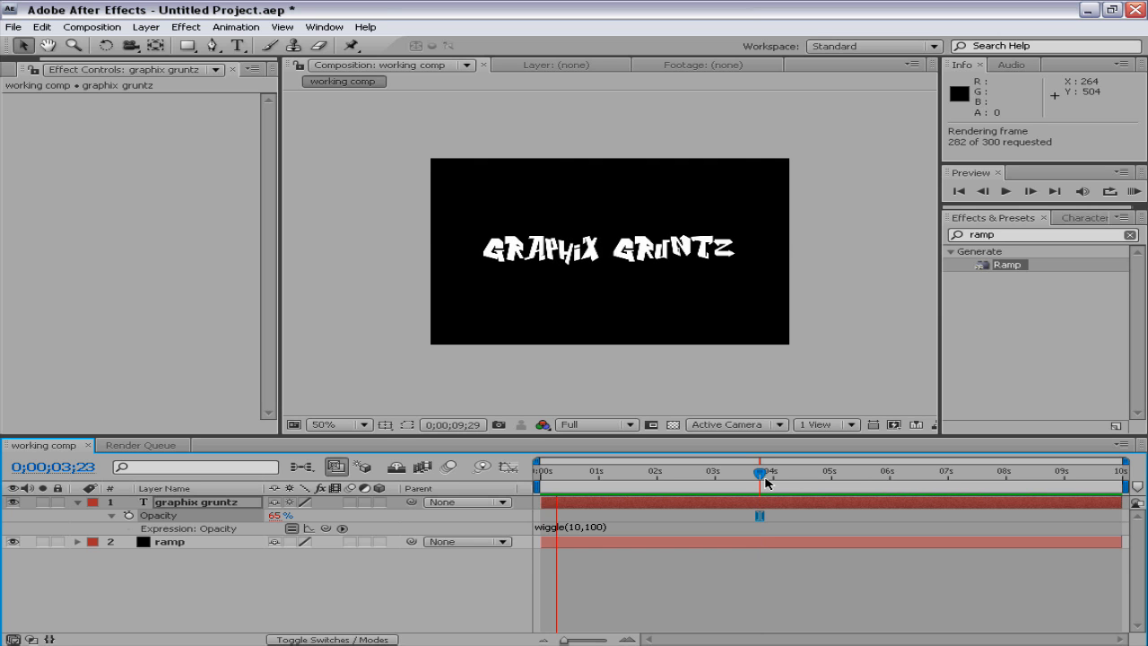
key(space)
click(399, 587)
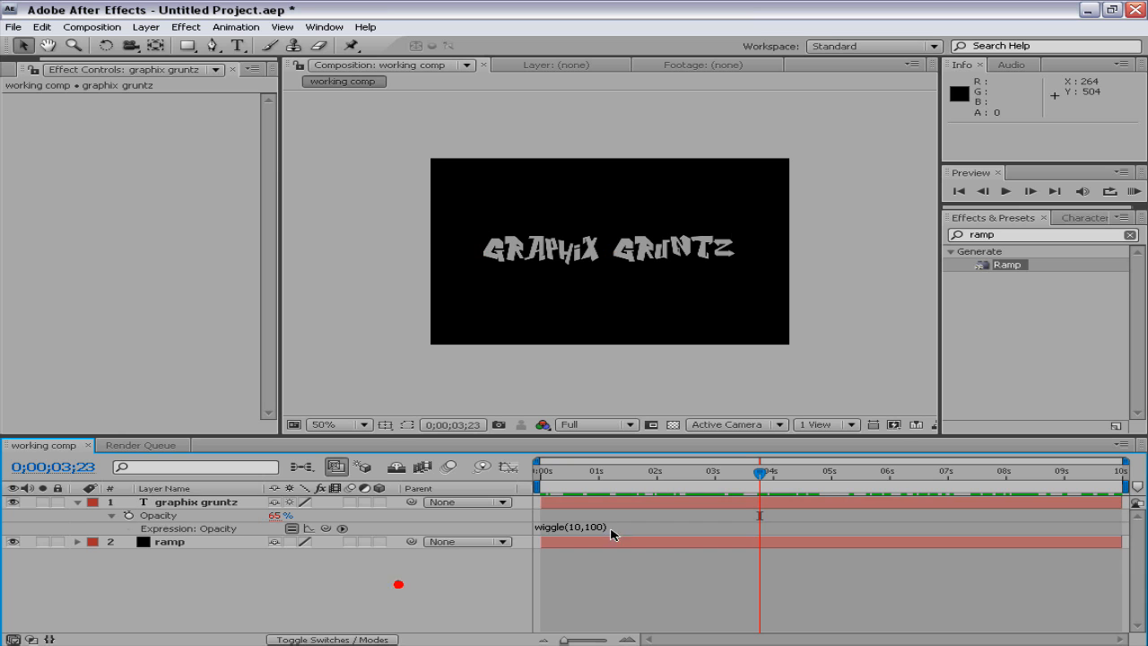
Remove the wiggle expression from the graphix gruntz text's Opacity
click(610, 529)
key(BackSpace)
click(293, 594)
Reveal the graphix gruntz text's Position property and give it the expression wiggle(10,50)
click(165, 515)
click(172, 551)
click(174, 492)
click(175, 503)
key(p)
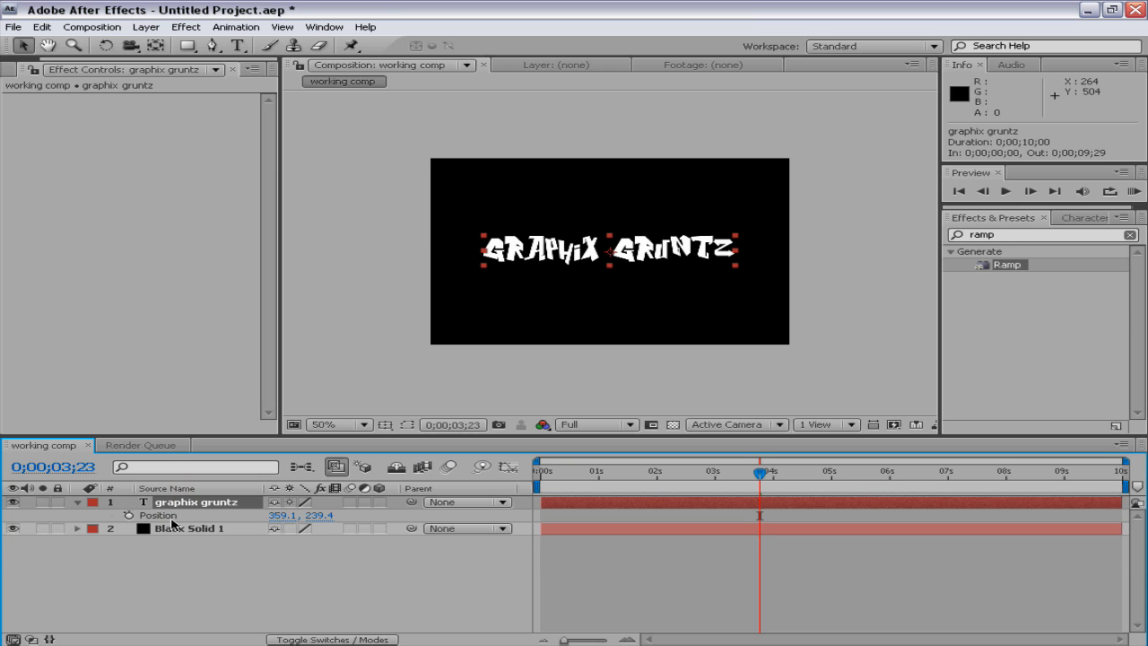
drag(574, 473, 554, 472)
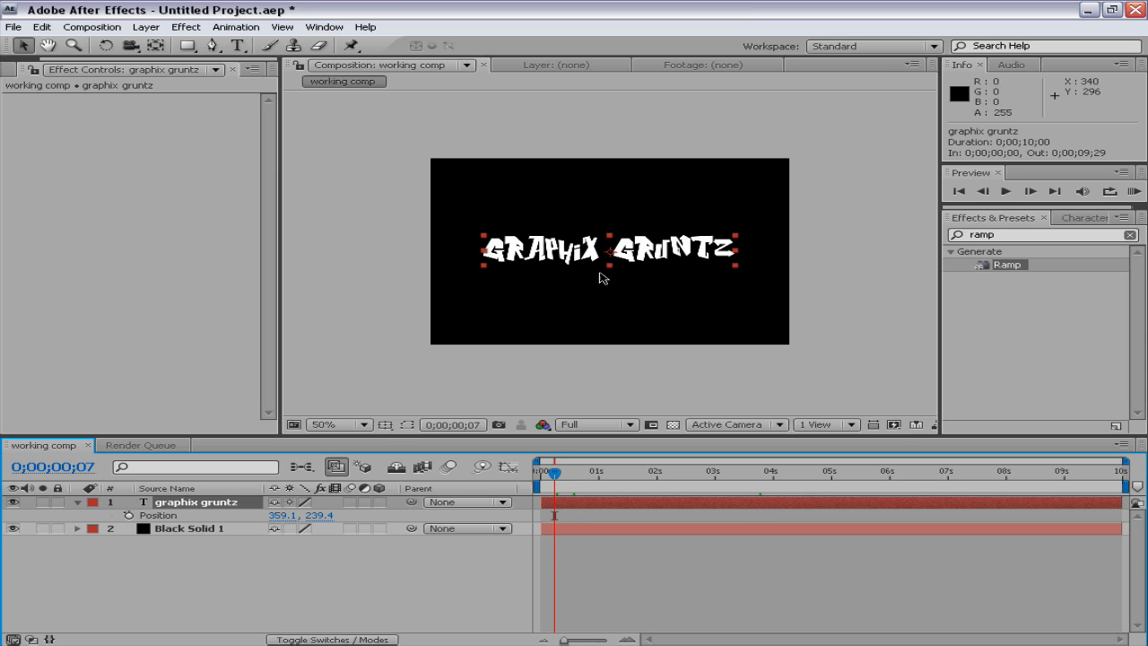
alt+click(130, 515)
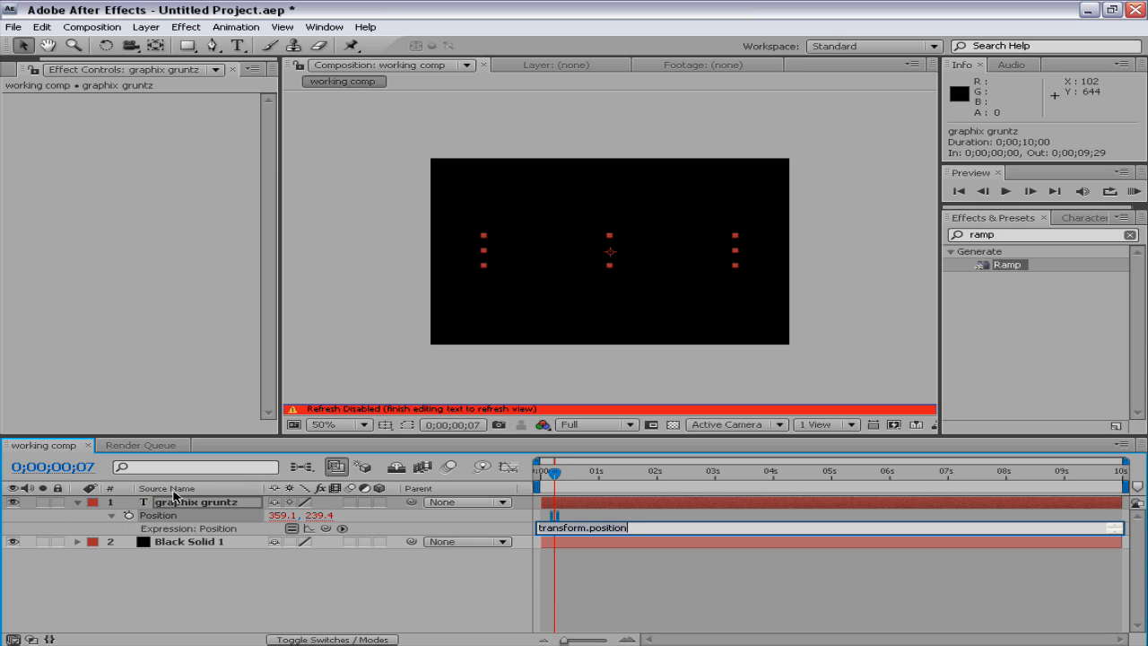
text(wiggle(10,50)
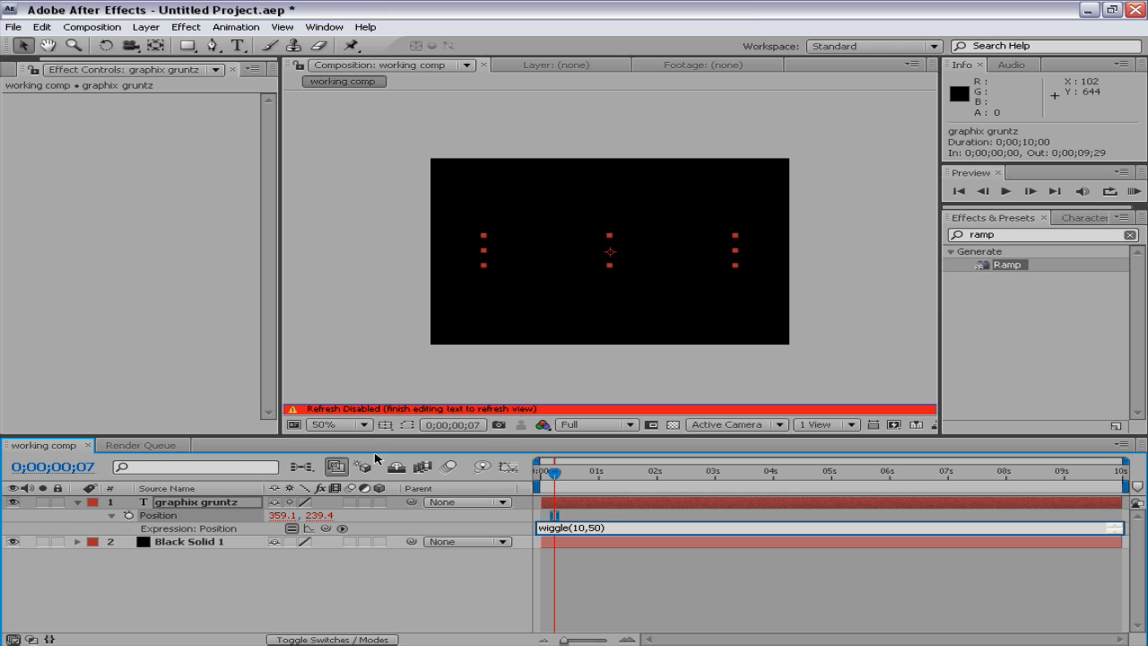
RAM preview the text's position wiggle from 0;00;00;00
click(564, 473)
key(KP_0)
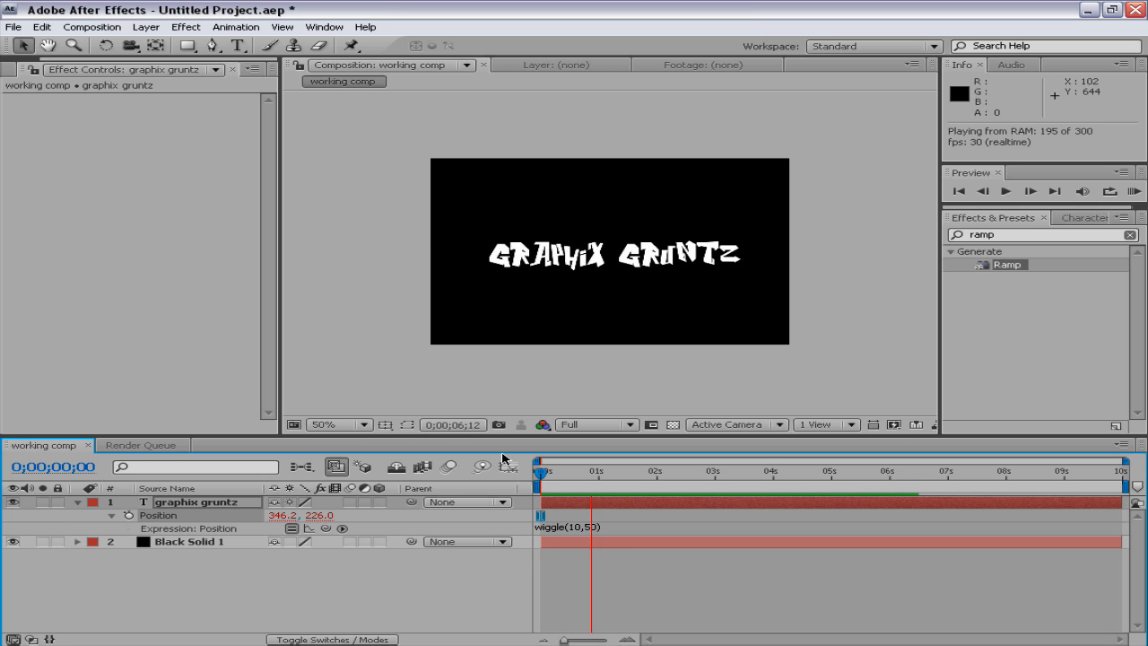
click(418, 572)
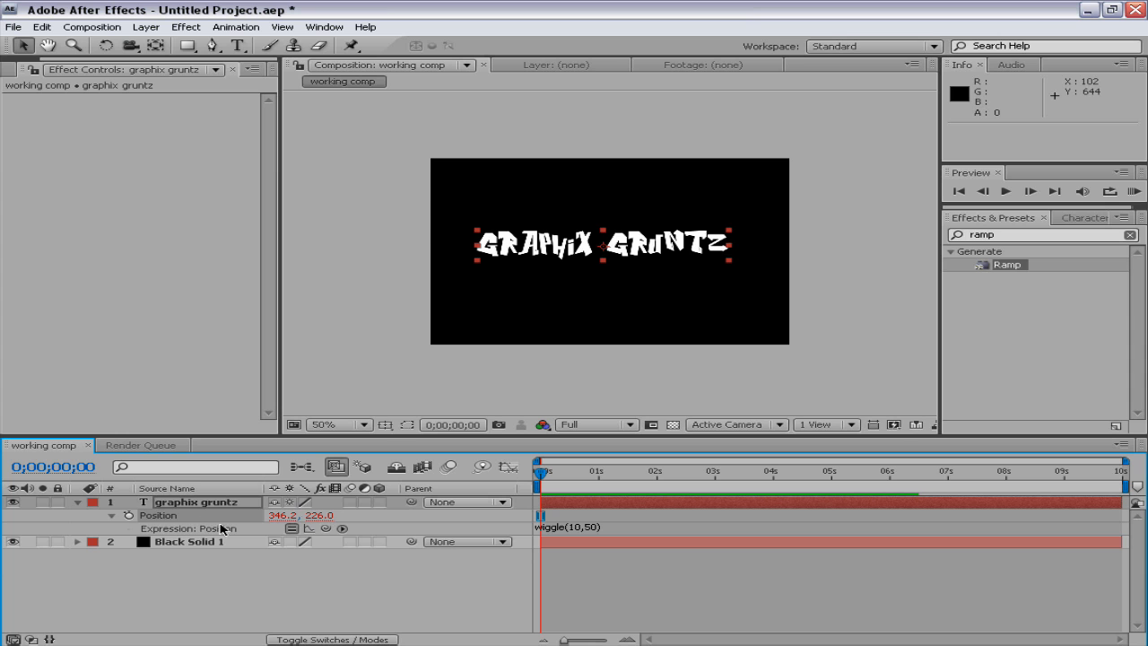
Remove the wiggle expression from the text's Position and scrub through the first frames to 0;00;00;09
click(613, 527)
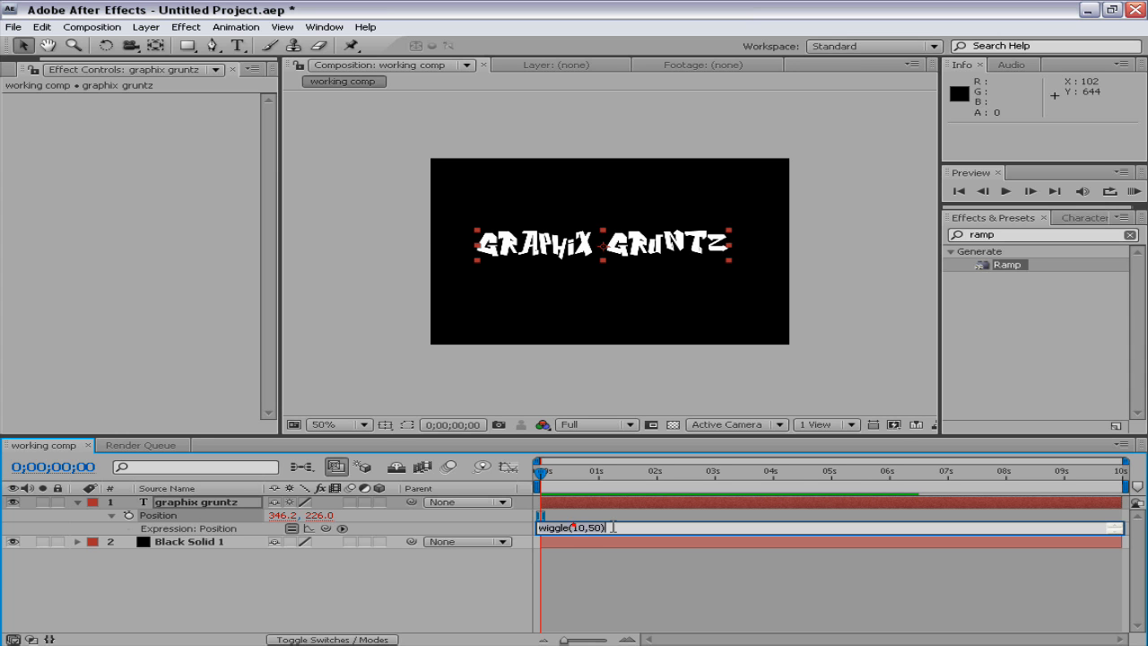
click(441, 592)
mouse_move(545, 473)
mouse_down()
mouse_move(568, 480)
mouse_move(558, 480)
mouse_up()
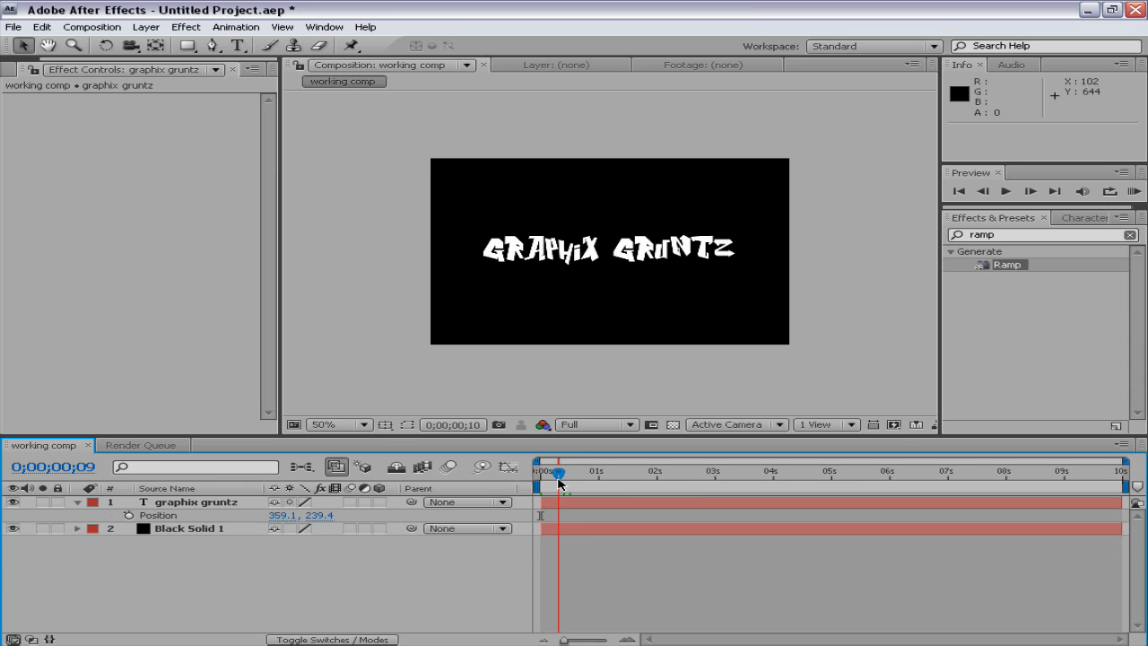